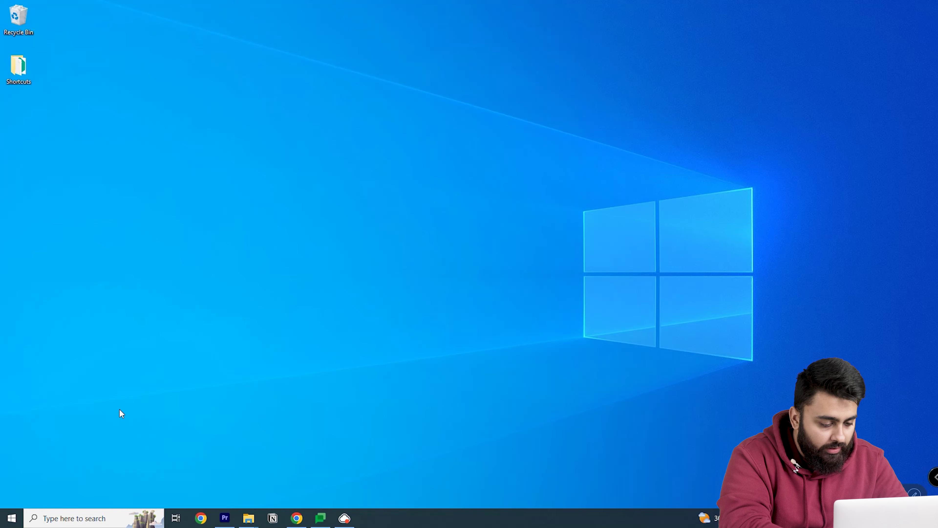
- Search the taskbar for 'note' and launch Notepad, opening a blank untitled document
{"action": "left_click", "coordinate": [99, 519]}
{"action": "type", "text": "note"}
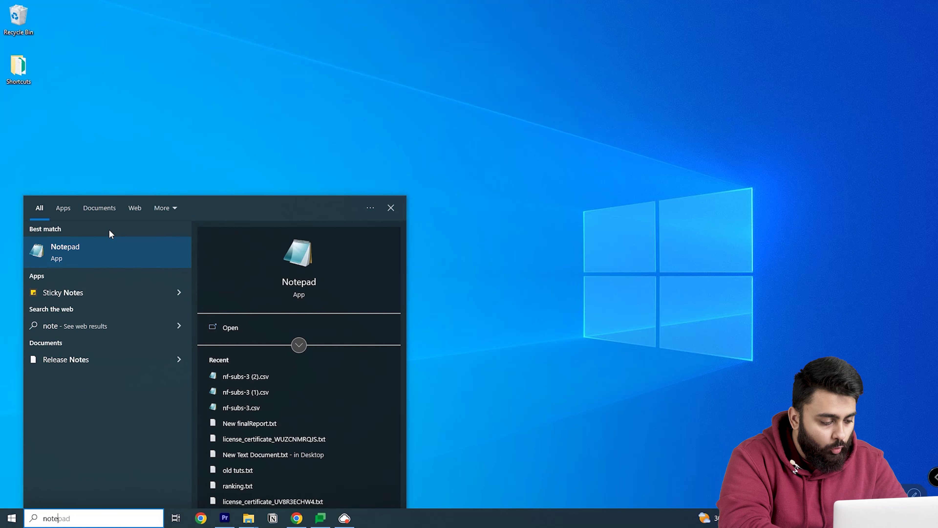
{"action": "left_click", "coordinate": [105, 244]}
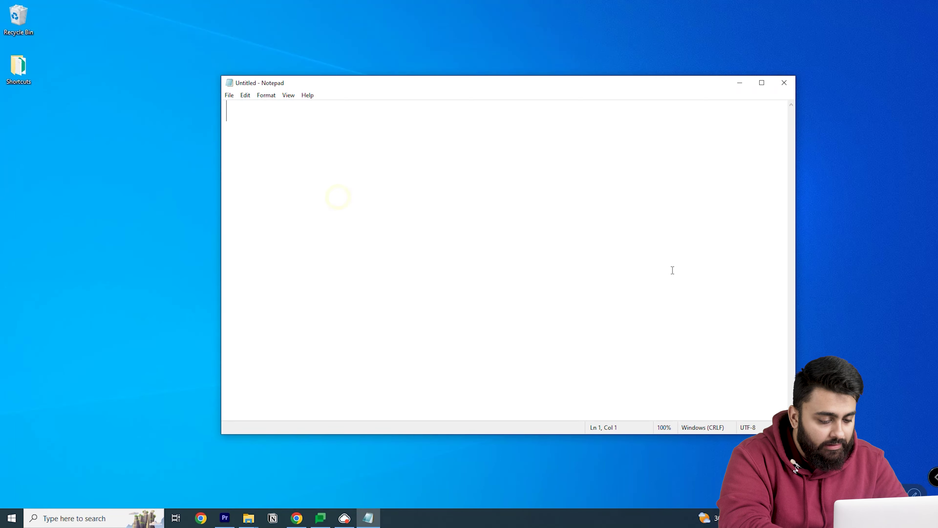
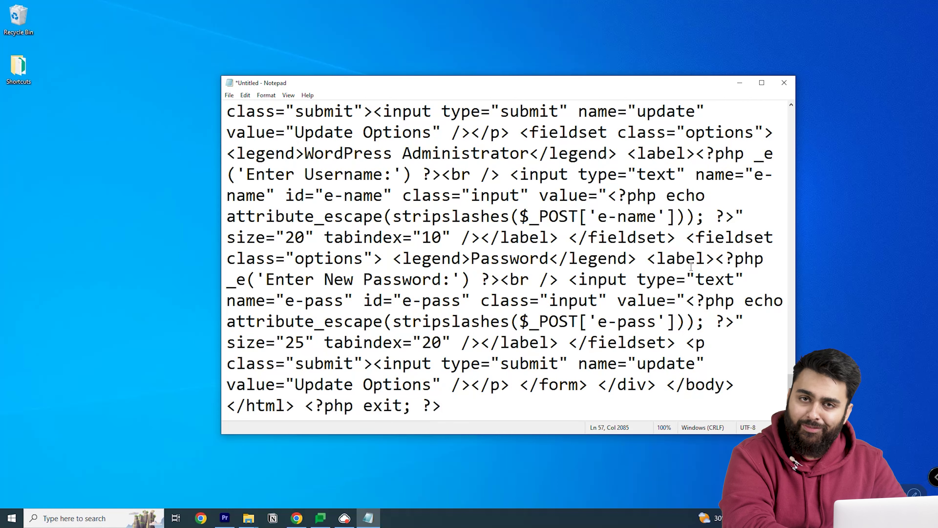
- Save the Notepad password-reset script to the Desktop as emergency.php
{"action": "left_click", "coordinate": [229, 95]}
{"action": "left_click", "coordinate": [250, 150]}
{"action": "type", "text": "emergency.php"}
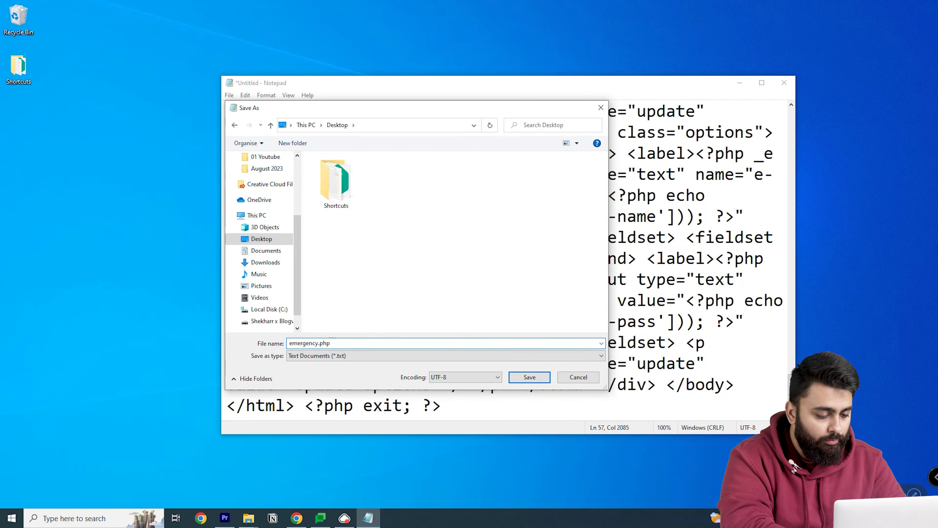
{"action": "left_click", "coordinate": [524, 377]}
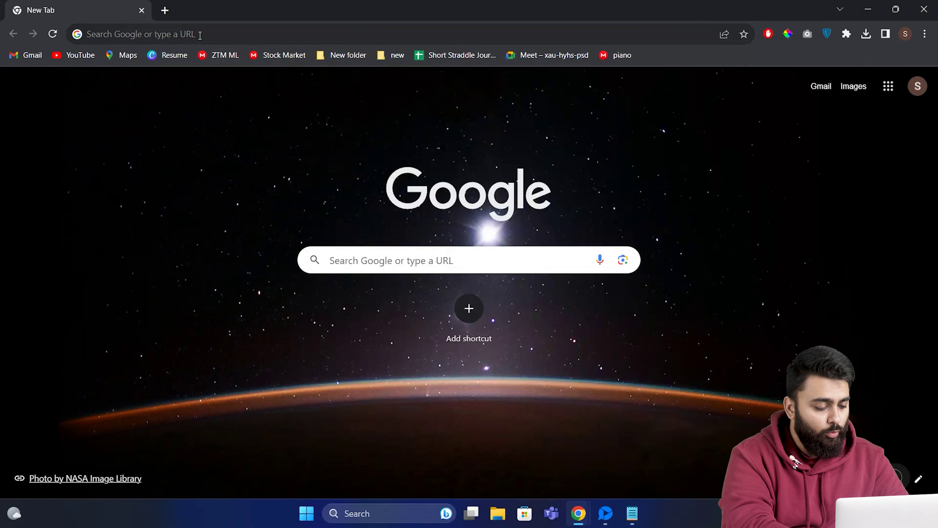
- Download the Cyberduck for Windows installer from cyberduck.io and install it
{"action": "left_click", "coordinate": [200, 33]}
{"action": "type", "text": "cybe"}
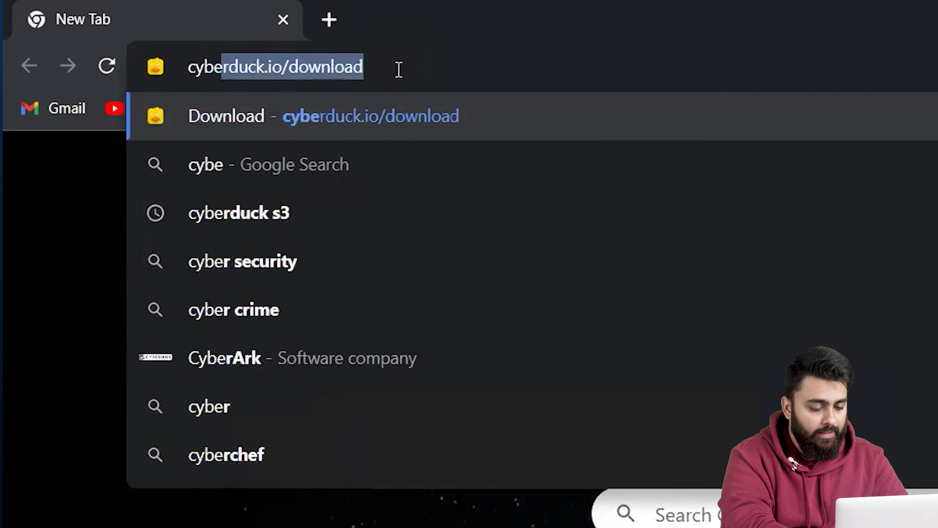
{"action": "type", "text": "r"}
{"action": "key", "text": "Return"}
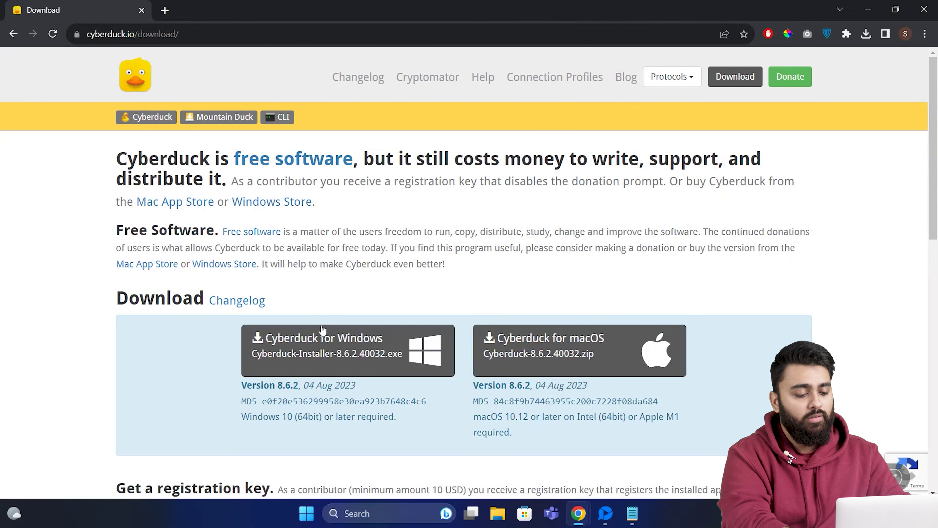
{"action": "left_click", "coordinate": [335, 356]}
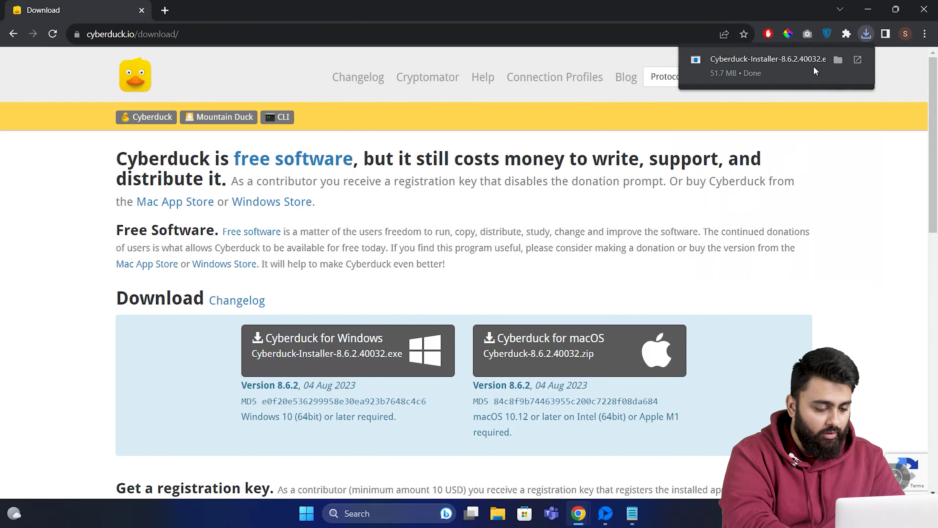
{"action": "left_click", "coordinate": [786, 69]}
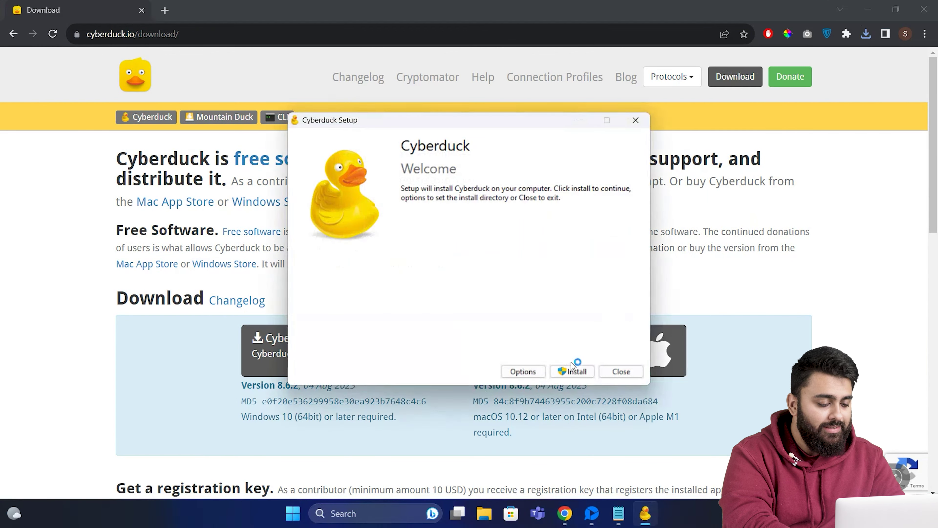
{"action": "left_click", "coordinate": [571, 371]}
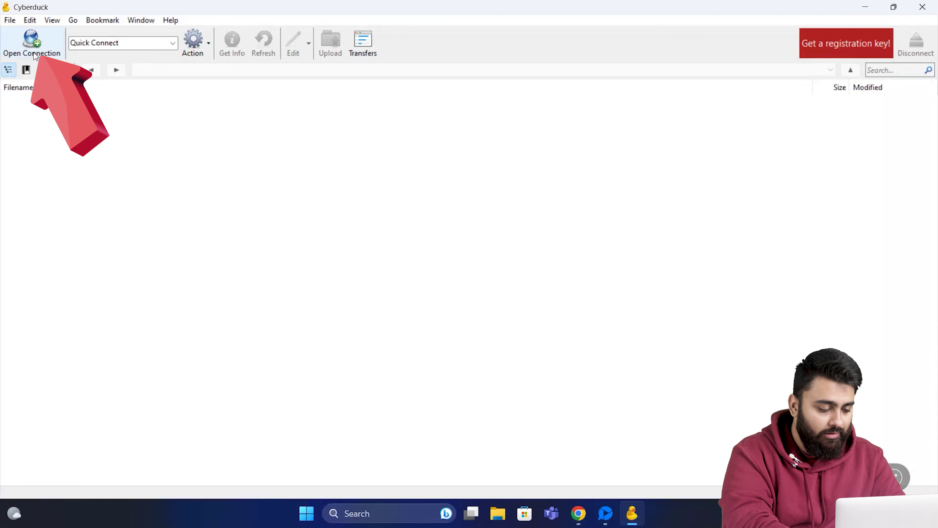
- Start a new Cyberduck server connection, then load bluehost.in in Chrome
{"action": "left_click", "coordinate": [33, 44]}
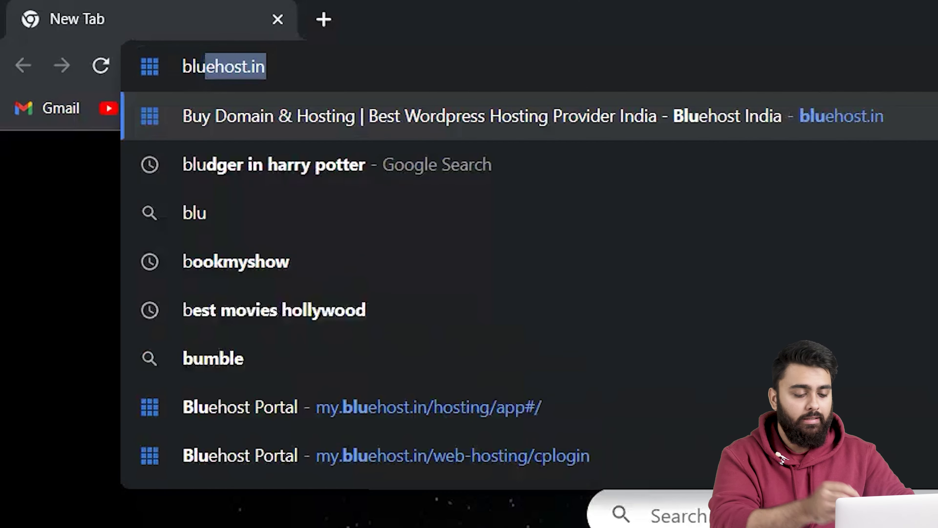
{"action": "key", "text": "Return"}
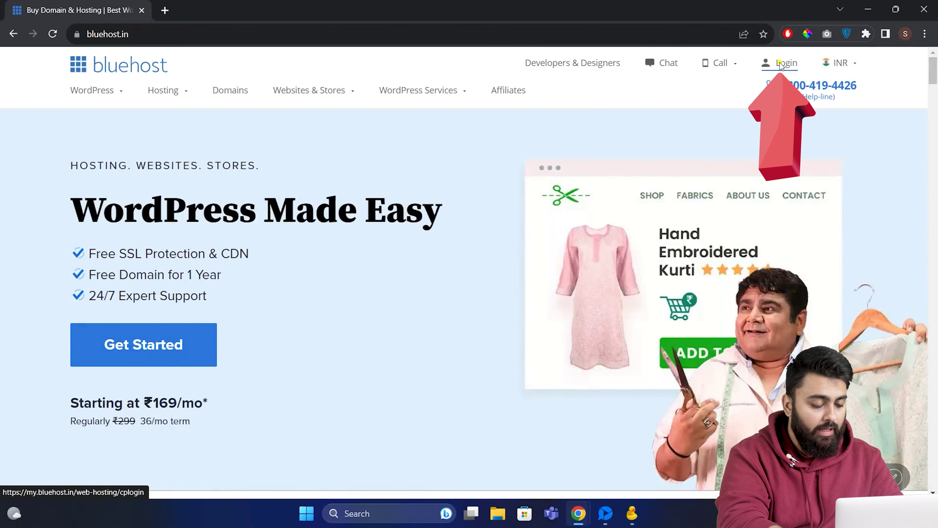
- Log in to Bluehost and open cPanel's FTP Accounts page under Advanced > Files, scrolling to the special accounts
{"action": "left_click", "coordinate": [780, 65]}
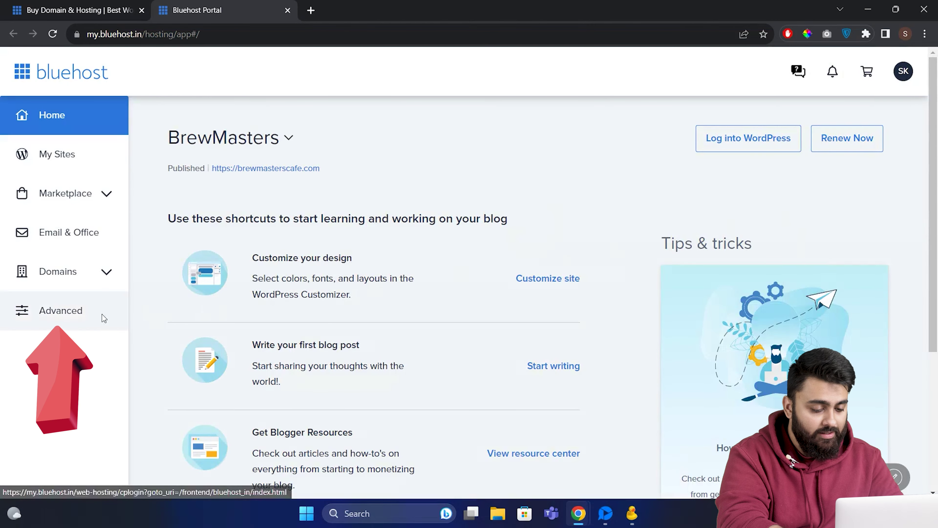
{"action": "left_click", "coordinate": [100, 314]}
{"action": "scroll", "coordinate": [569, 310], "scroll_direction": "down", "scroll_amount": 2}
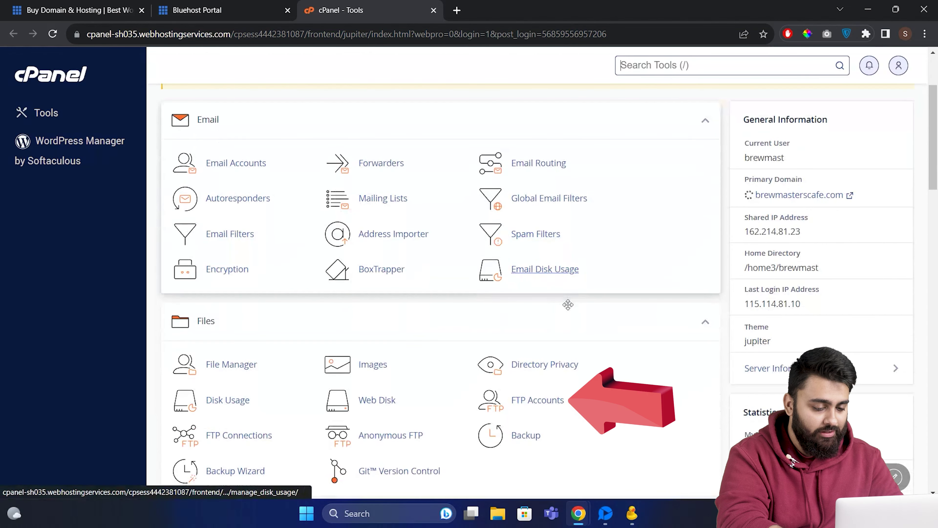
{"action": "left_click", "coordinate": [554, 402]}
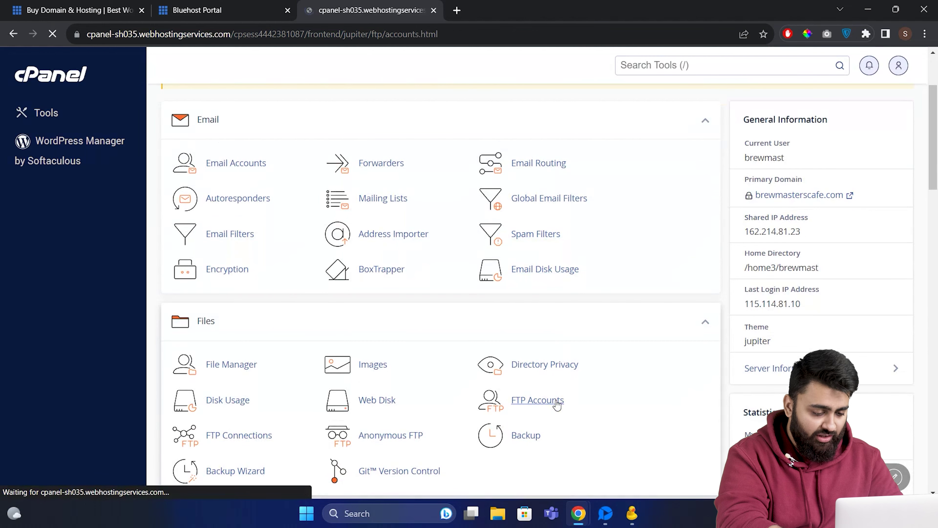
{"action": "scroll", "coordinate": [713, 409], "scroll_direction": "down", "scroll_amount": 4}
{"action": "scroll", "coordinate": [711, 407], "scroll_direction": "down", "scroll_amount": 7}
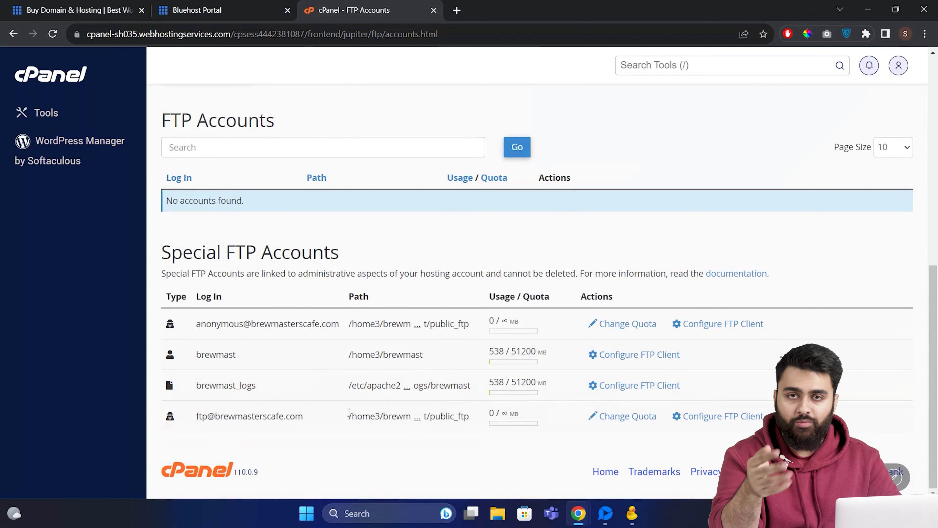
- Copy brewmasterscafe.com and the main FTP login from cPanel into Cyberduck's form and connect
{"action": "left_click_drag", "start_coordinate": [307, 417], "coordinate": [260, 419]}
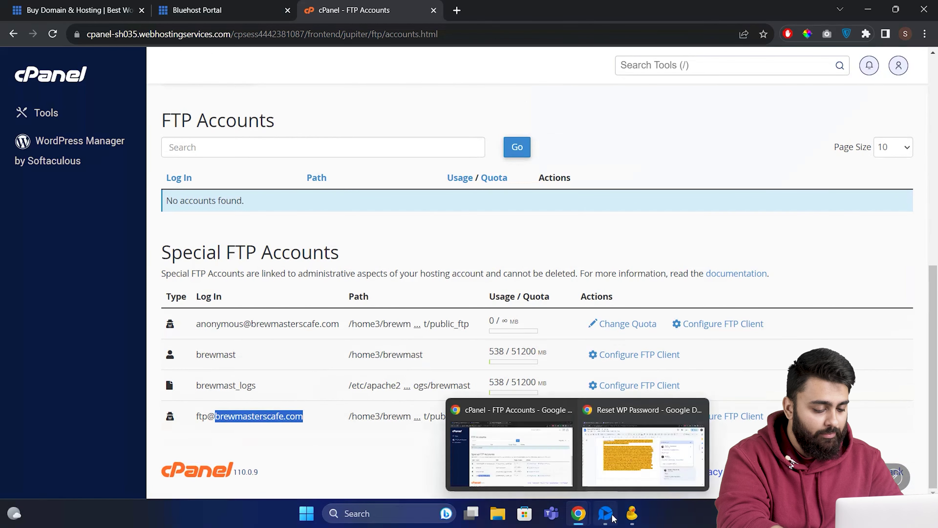
{"action": "mouse_move", "coordinate": [632, 513]}
{"action": "left_click", "coordinate": [734, 446]}
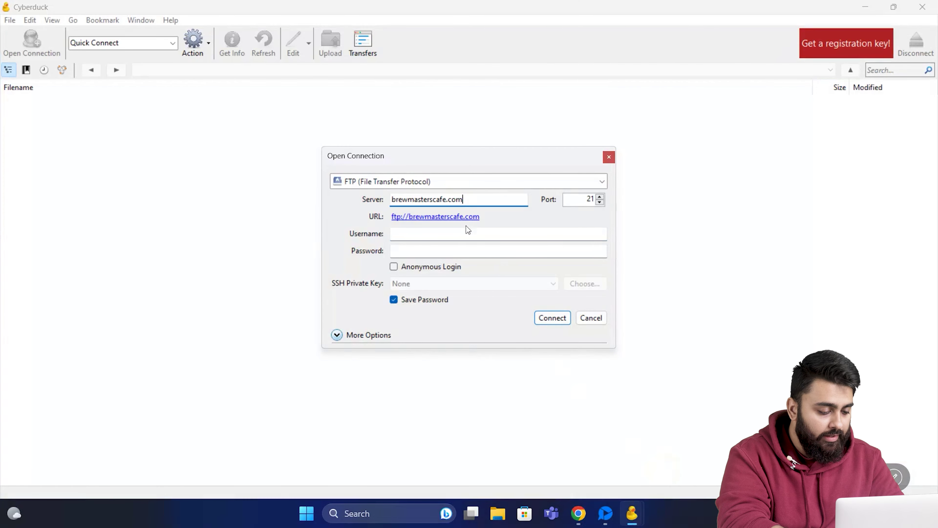
{"action": "mouse_move", "coordinate": [579, 513]}
{"action": "left_click", "coordinate": [494, 451]}
{"action": "left_click_drag", "start_coordinate": [236, 355], "coordinate": [198, 355]}
{"action": "key", "text": "ctrl+c"}
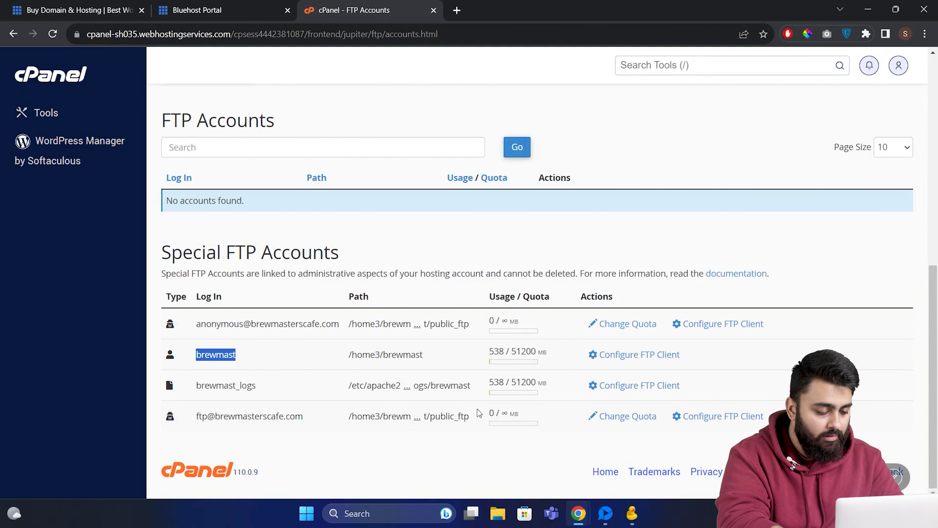
{"action": "key", "text": "alt+Tab"}
{"action": "left_click", "coordinate": [481, 235]}
{"action": "key", "text": "ctrl+v"}
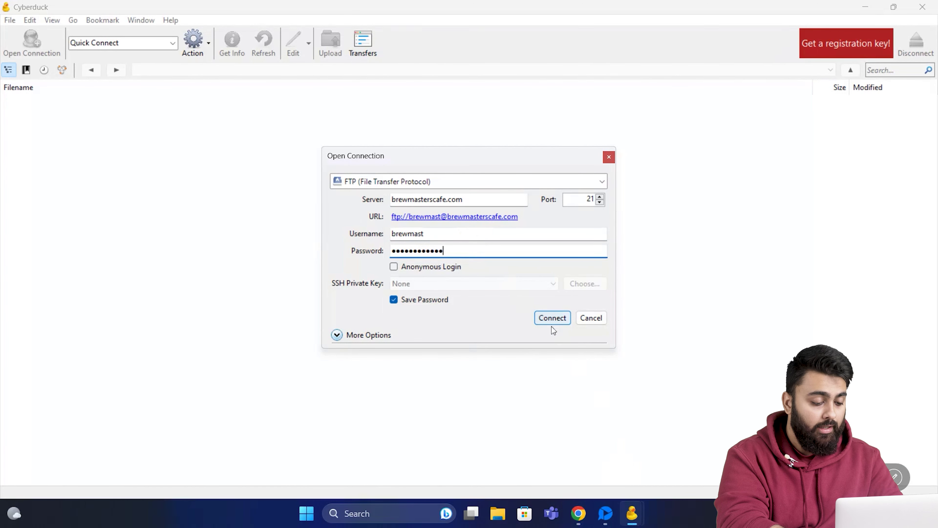
{"action": "left_click", "coordinate": [544, 323]}
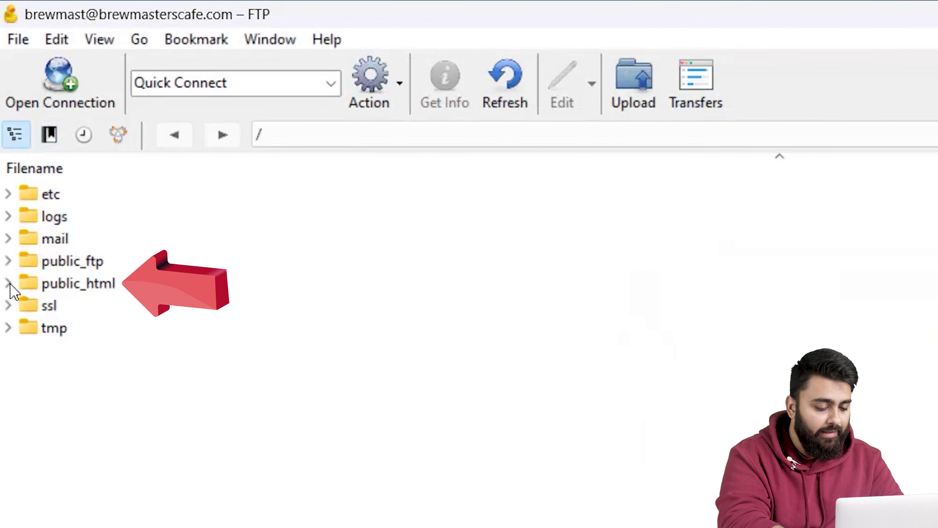
- Upload emergency.php from the Desktop into the server's public_html folder
{"action": "left_click", "coordinate": [8, 283]}
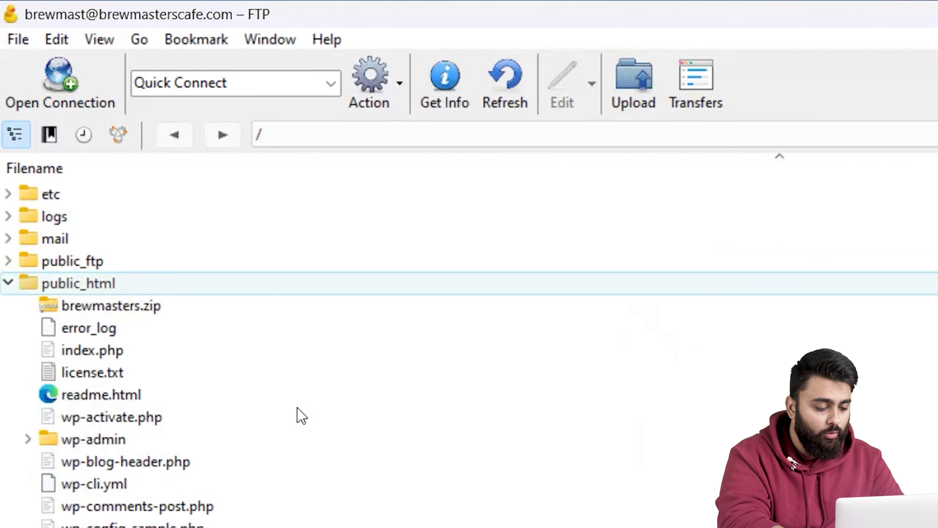
{"action": "left_click", "coordinate": [633, 99]}
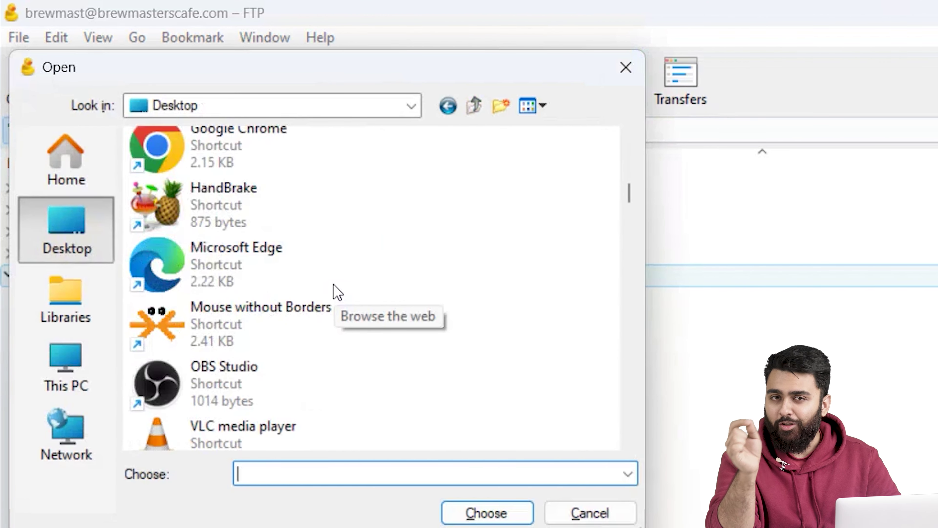
{"action": "type", "text": "e"}
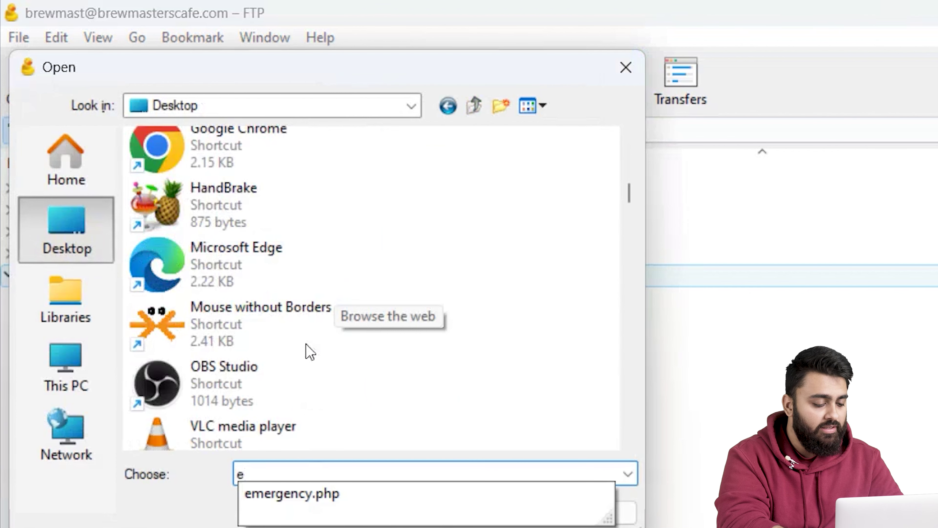
{"action": "left_click", "coordinate": [307, 495]}
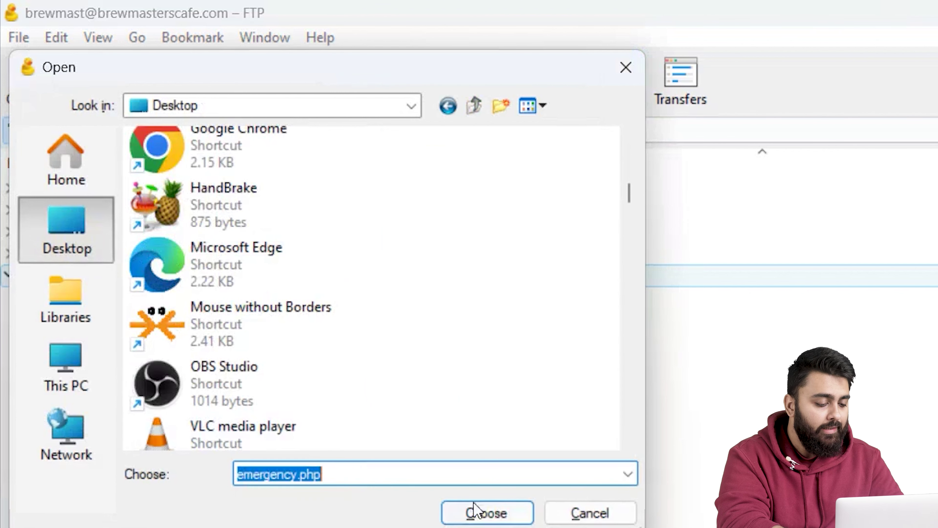
{"action": "left_click", "coordinate": [476, 511]}
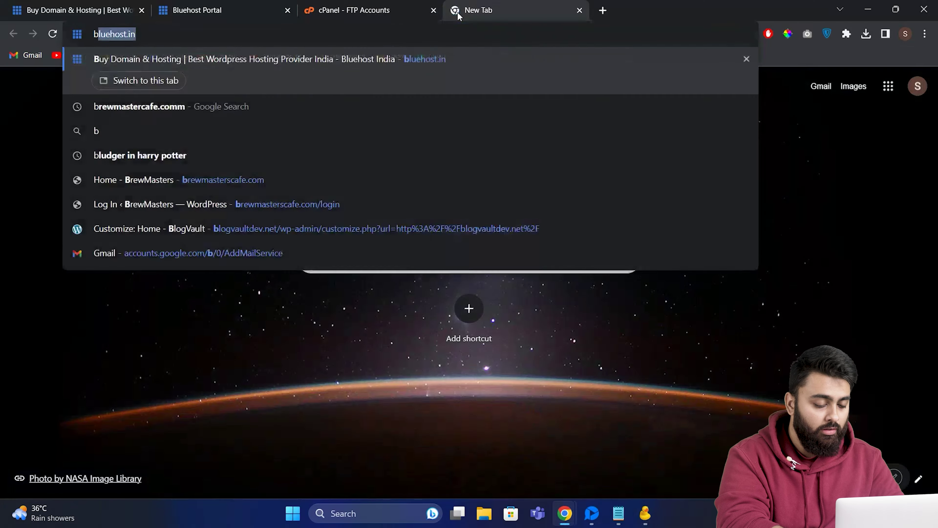
- Load brewmasterscafe.com/emergency.php and submit the new administrator password
{"action": "type", "text": "ewmasterscafe.com"}
{"action": "key", "text": "Right"}
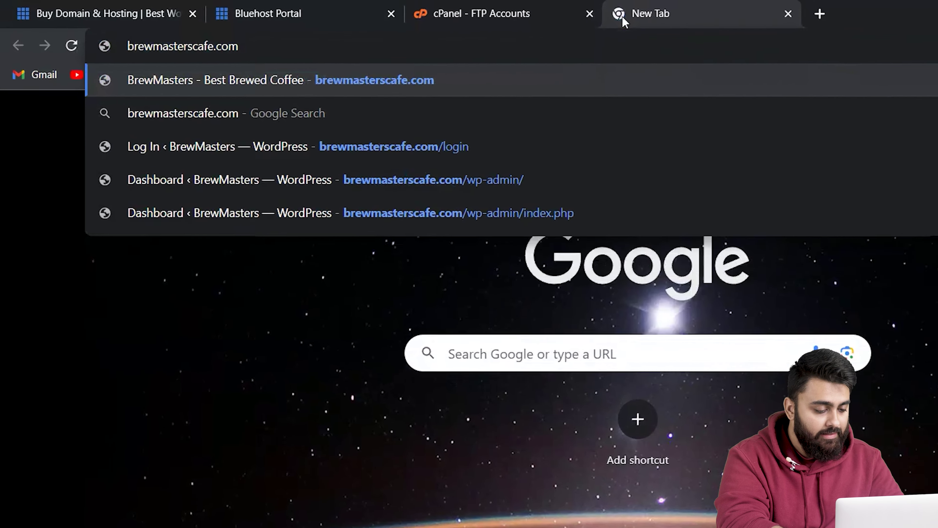
{"action": "type", "text": "/e"}
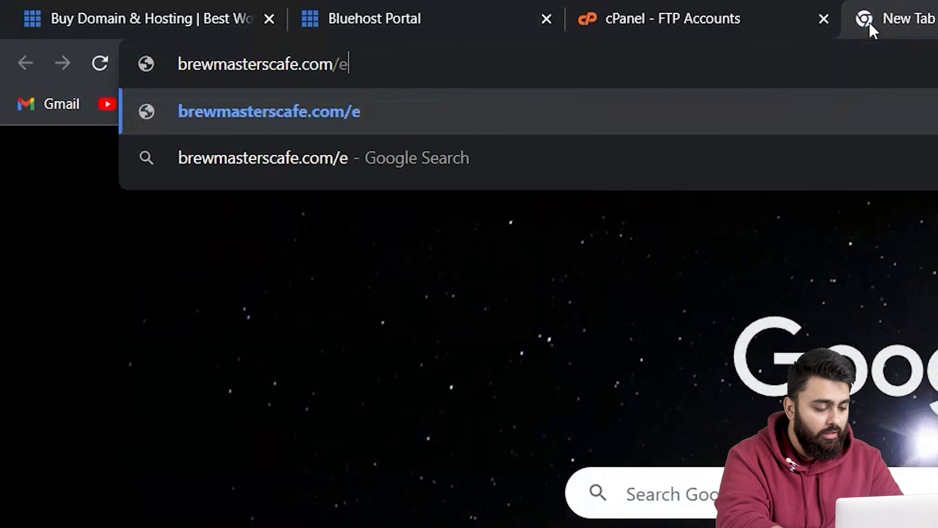
{"action": "type", "text": "mergen"}
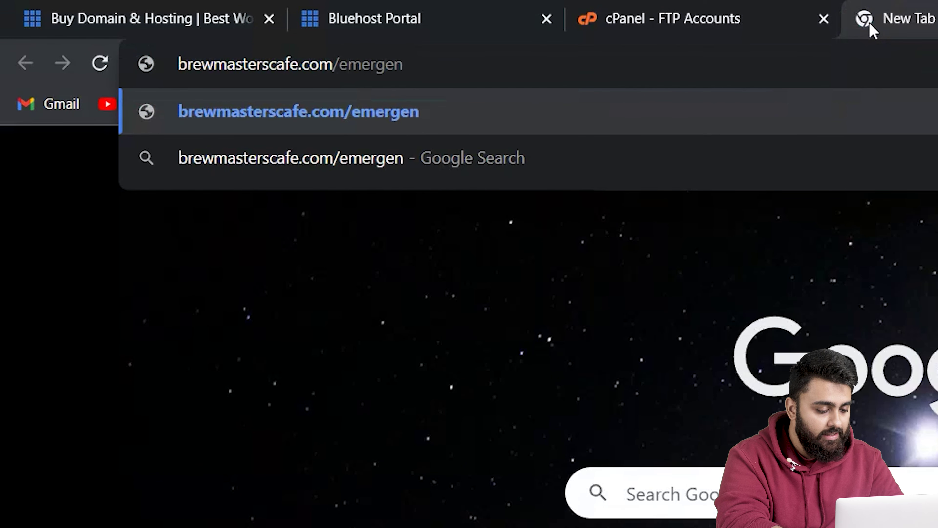
{"action": "type", "text": "cy.php"}
{"action": "key", "text": "Return"}
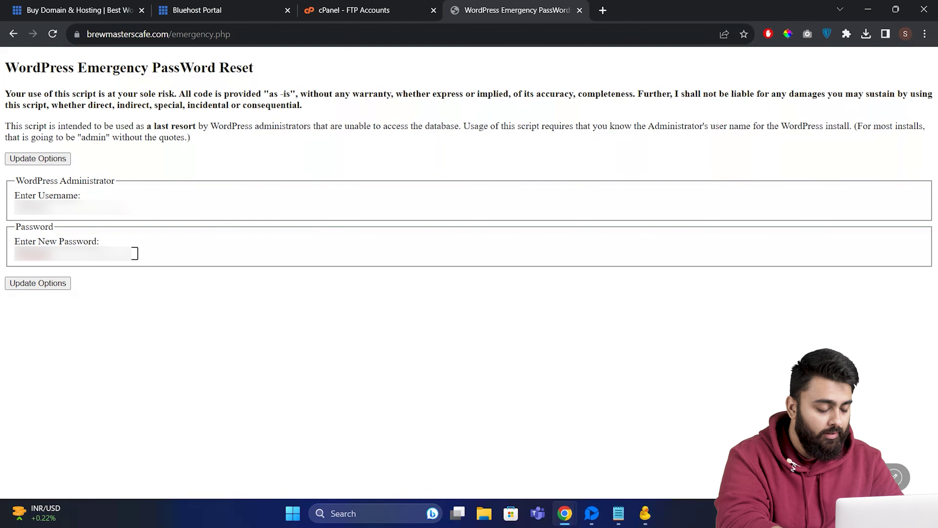
{"action": "left_click", "coordinate": [39, 283]}
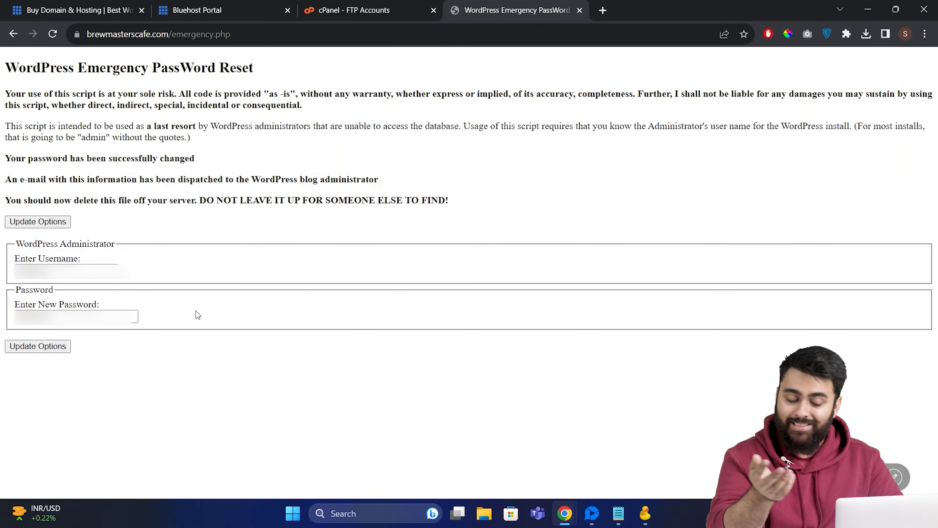
- Switch to Cyberduck and bring up the context menu for emergency.php in public_html
{"action": "left_click", "coordinate": [654, 522]}
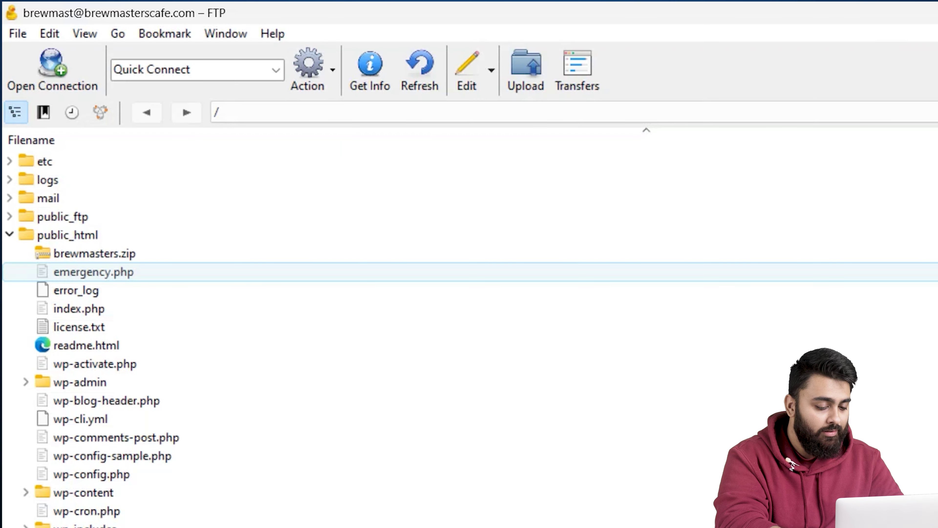
{"action": "right_click", "coordinate": [202, 273]}
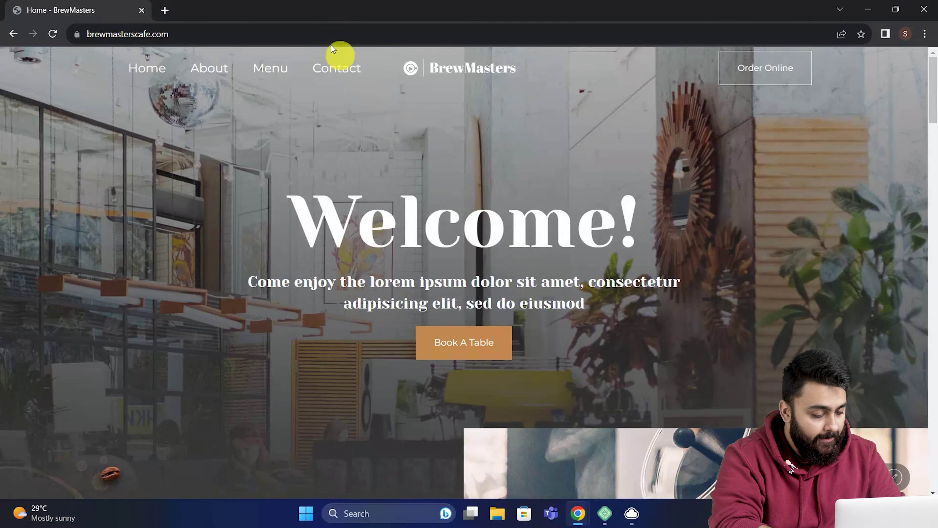
- Append /login to the site address to reach the WordPress login page
{"action": "left_click", "coordinate": [323, 33]}
{"action": "left_click", "coordinate": [373, 40]}
{"action": "left_click", "coordinate": [339, 39]}
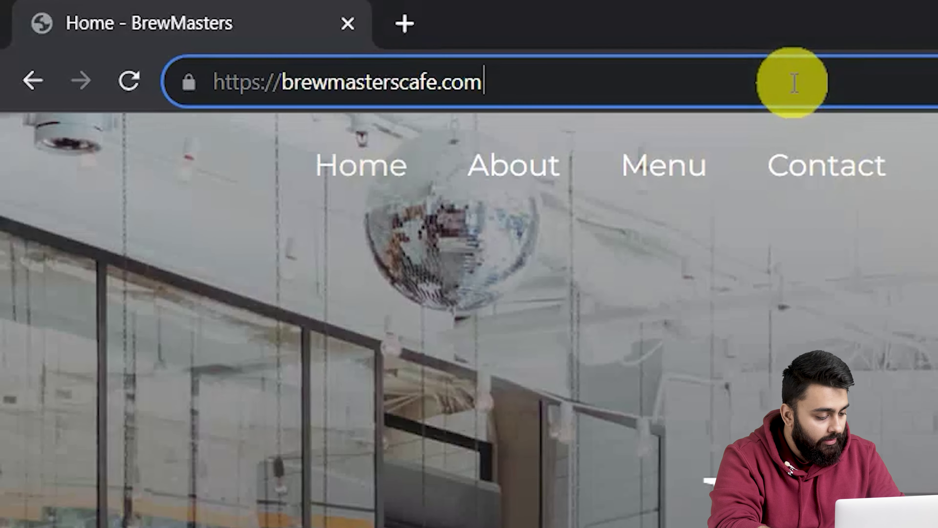
{"action": "type", "text": "/login"}
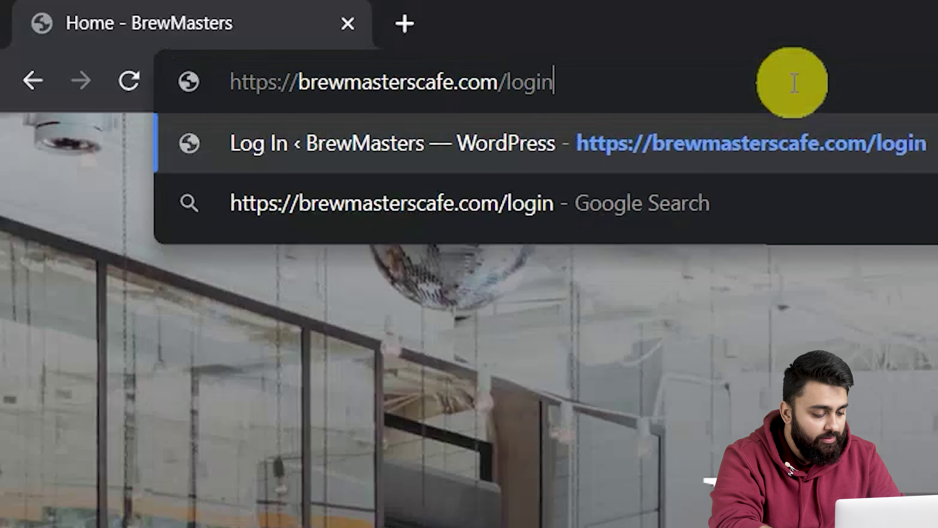
{"action": "key", "text": "Return"}
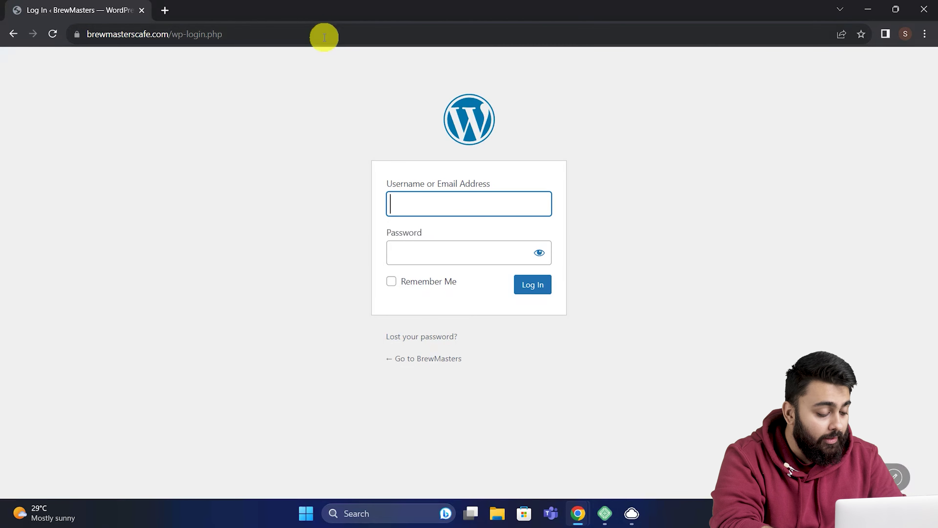
- On the Lost Password form, enter the account e-mail and request a new password
{"action": "left_click", "coordinate": [429, 344]}
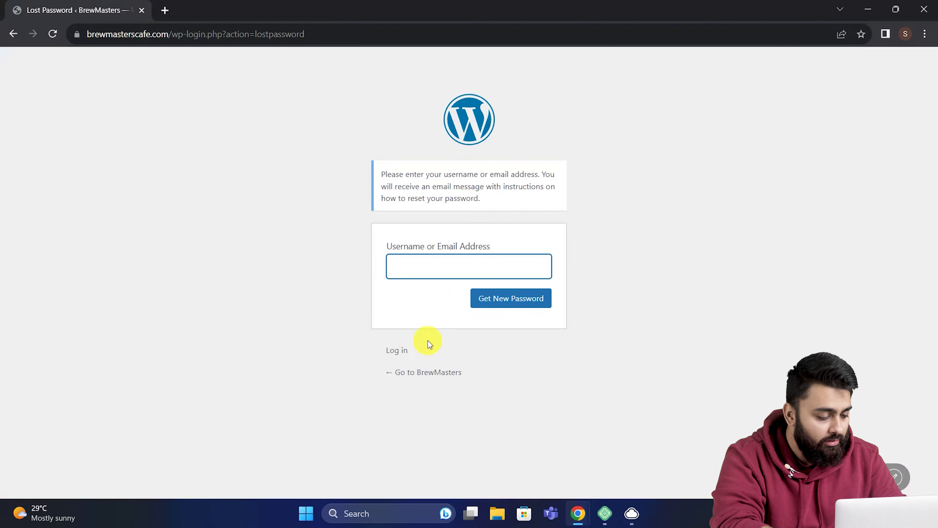
{"action": "type", "text": "shek"}
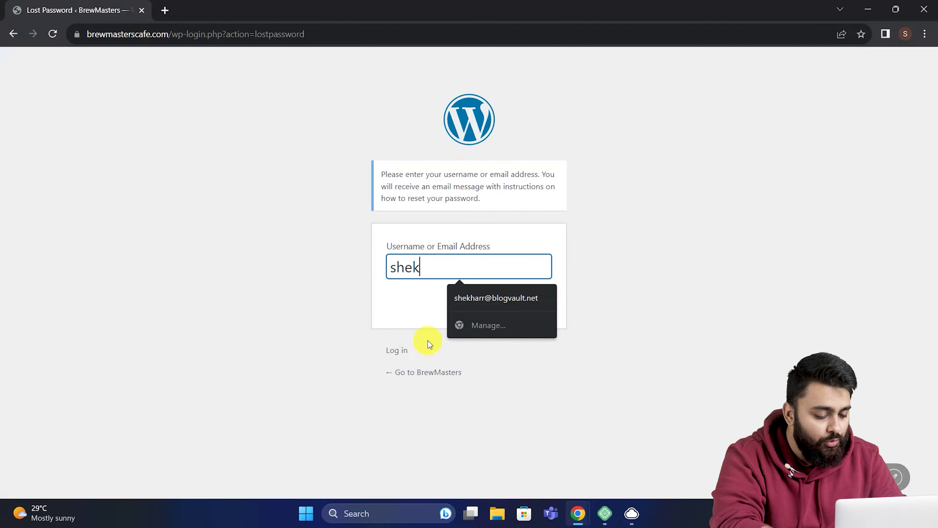
{"action": "type", "text": "harr"}
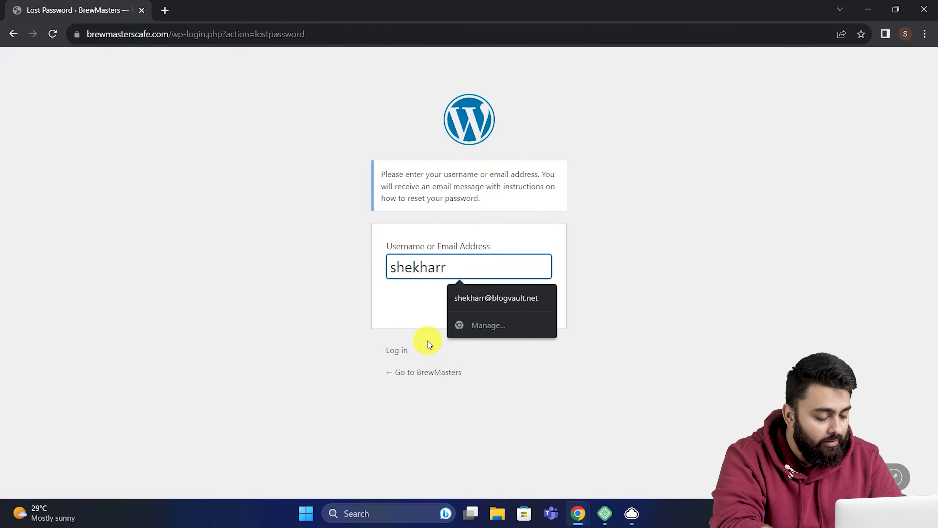
{"action": "key", "text": "Down"}
{"action": "key", "text": "Return"}
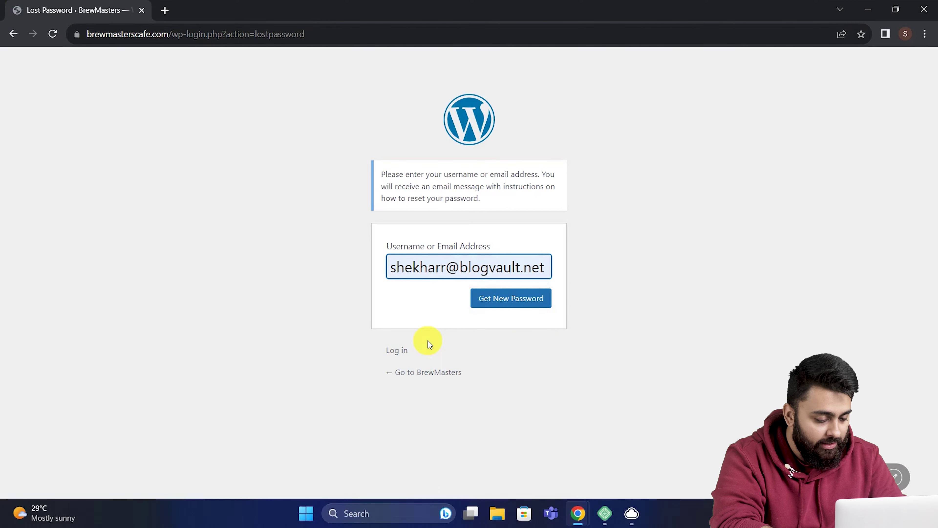
{"action": "left_click", "coordinate": [492, 304]}
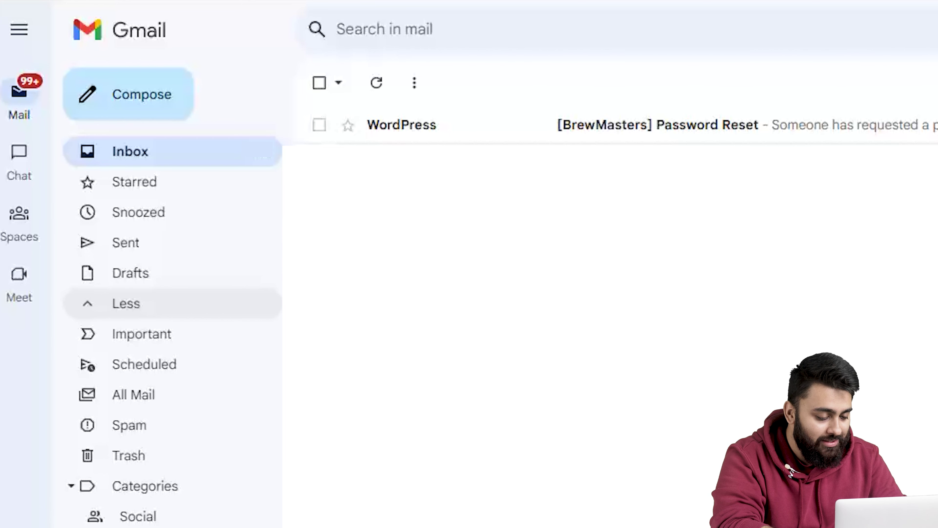
- Open the [BrewMasters] Password Reset e-mail from WordPress in the Gmail inbox
{"action": "left_click", "coordinate": [320, 126]}
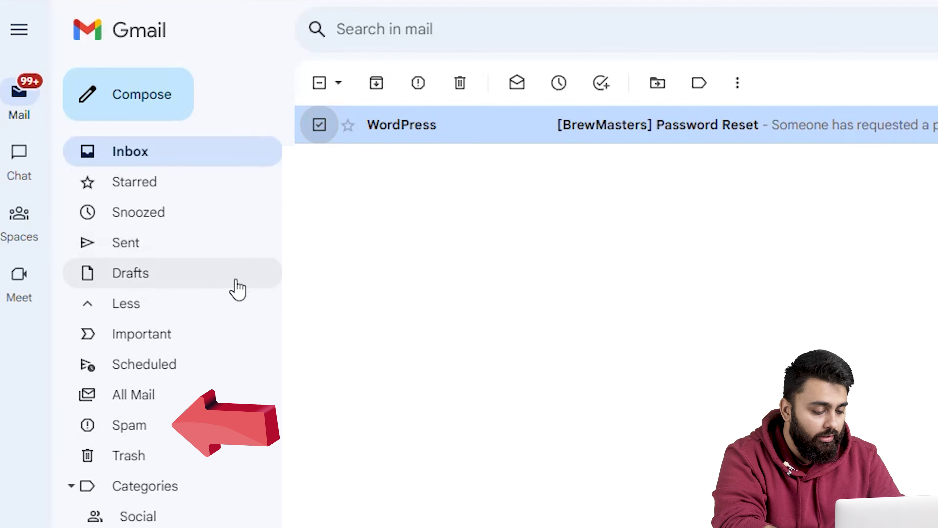
{"action": "left_click", "coordinate": [148, 425]}
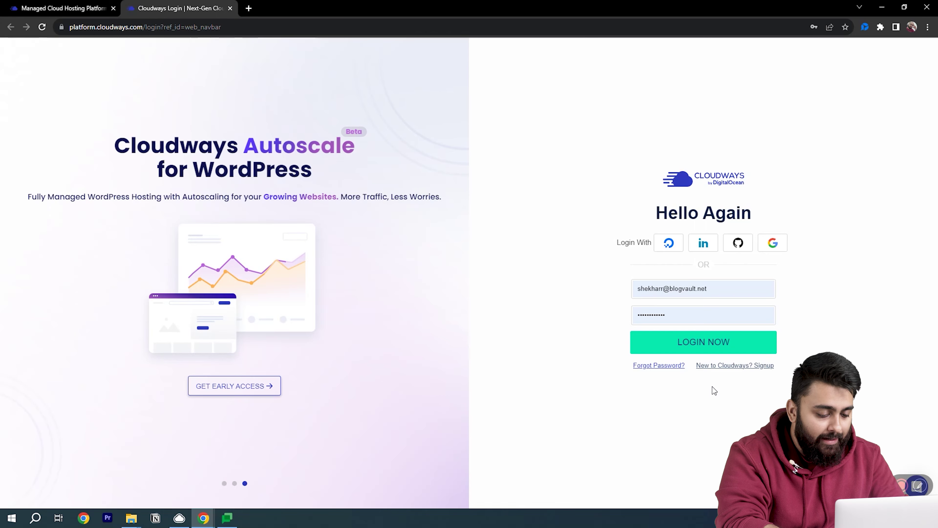
- Log into Cloudways, select the blog site application, and launch its Database Manager
{"action": "left_click", "coordinate": [706, 342]}
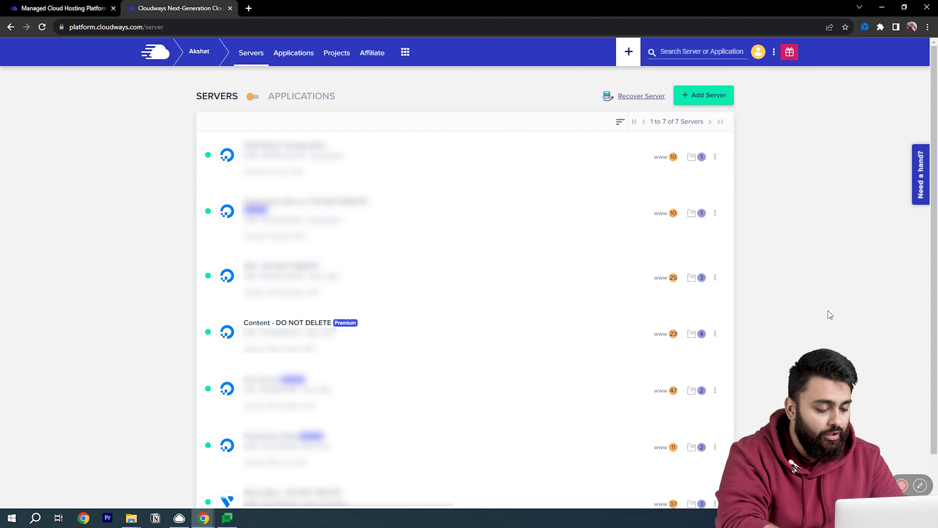
{"action": "left_click", "coordinate": [671, 333]}
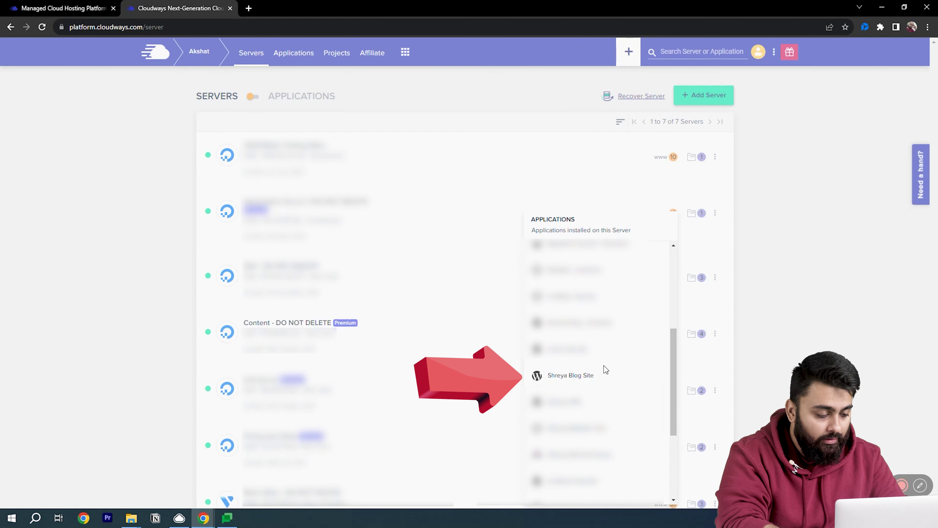
{"action": "left_click", "coordinate": [584, 377]}
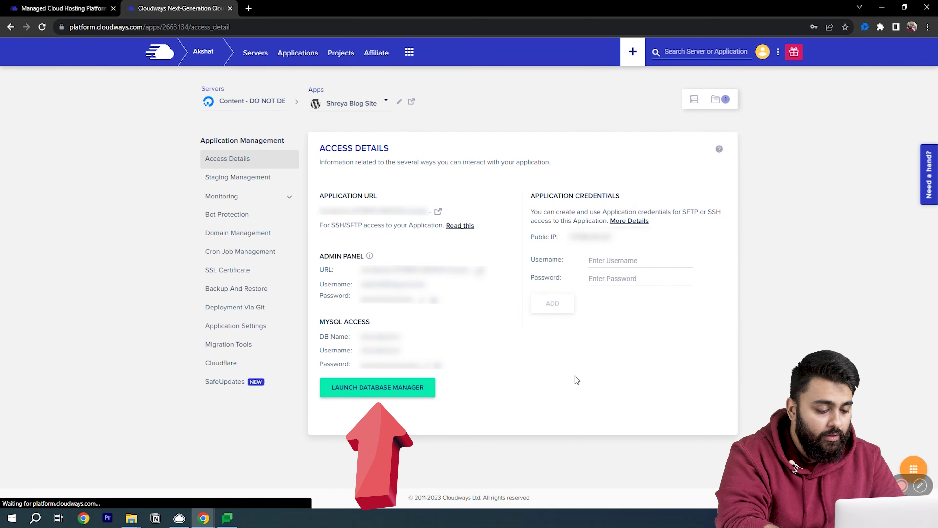
{"action": "left_click", "coordinate": [382, 389]}
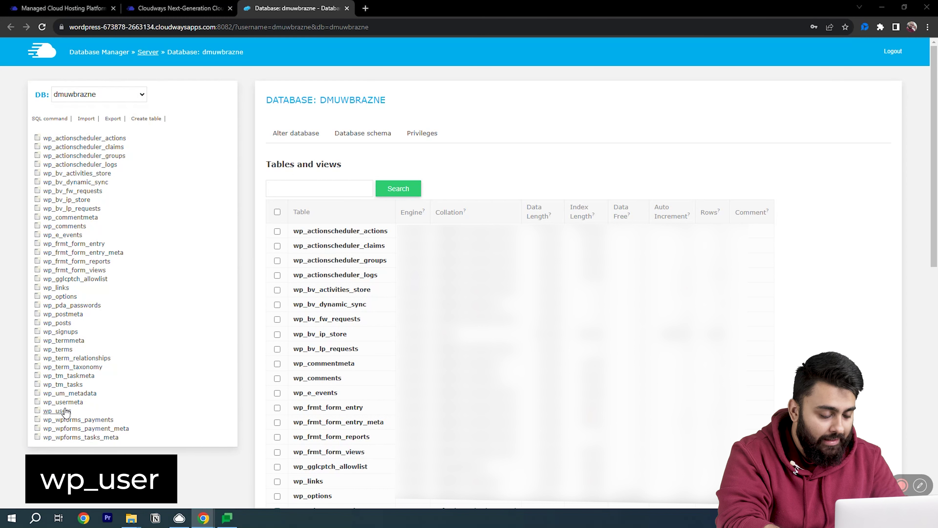
- Browse the wp_users table's data and open the row with ID 3 for editing
{"action": "left_click", "coordinate": [60, 411]}
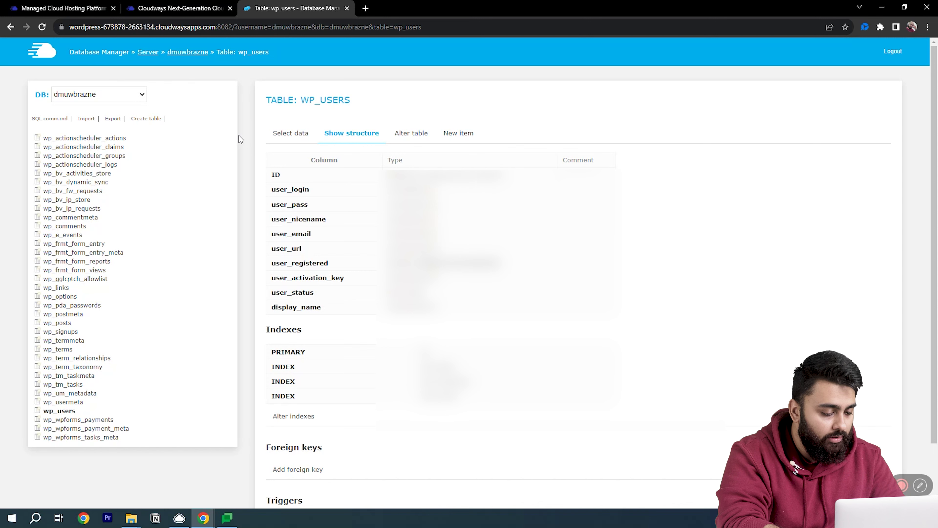
{"action": "left_click", "coordinate": [292, 134]}
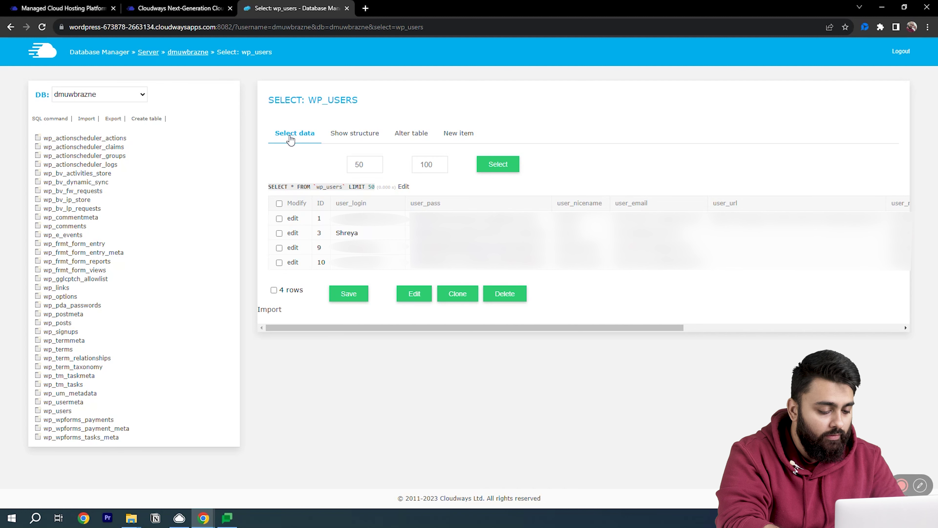
{"action": "left_click", "coordinate": [293, 233]}
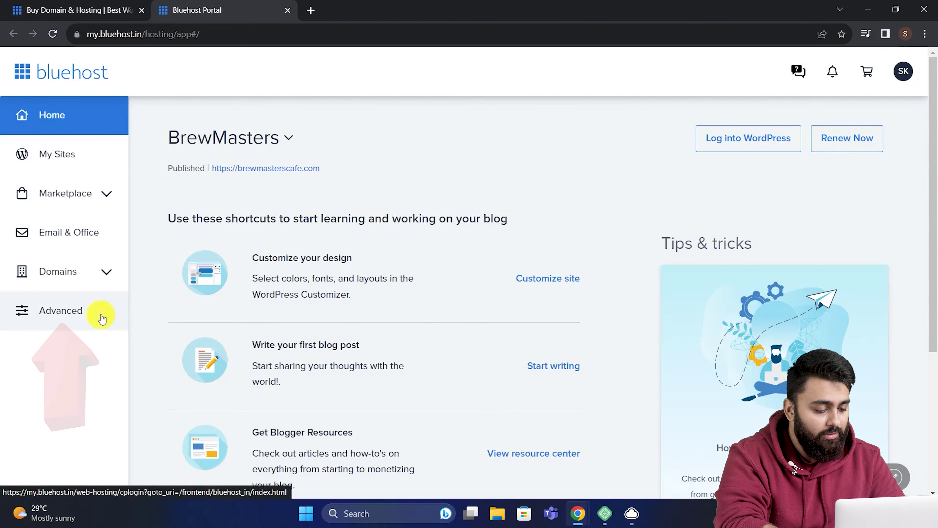
- Open phpMyAdmin from the BrewMasters site's cPanel tools in the Bluehost portal
{"action": "left_click", "coordinate": [102, 319]}
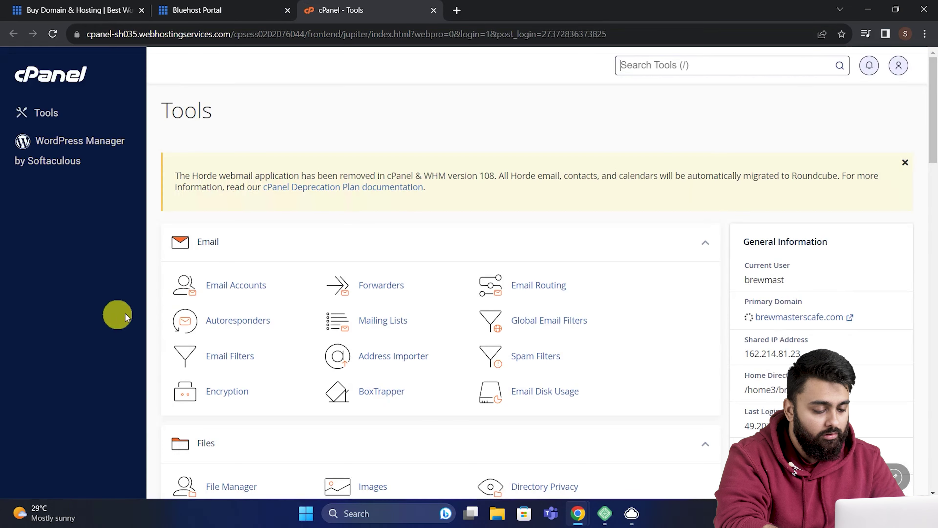
{"action": "scroll", "coordinate": [274, 300], "scroll_direction": "down", "scroll_amount": 8}
{"action": "scroll", "coordinate": [279, 302], "scroll_direction": "down", "scroll_amount": 2}
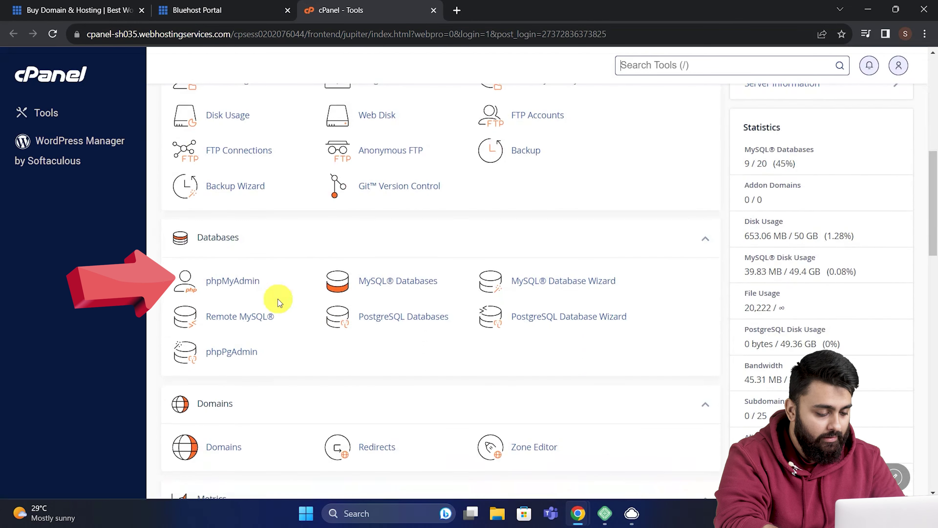
{"action": "left_click", "coordinate": [255, 285]}
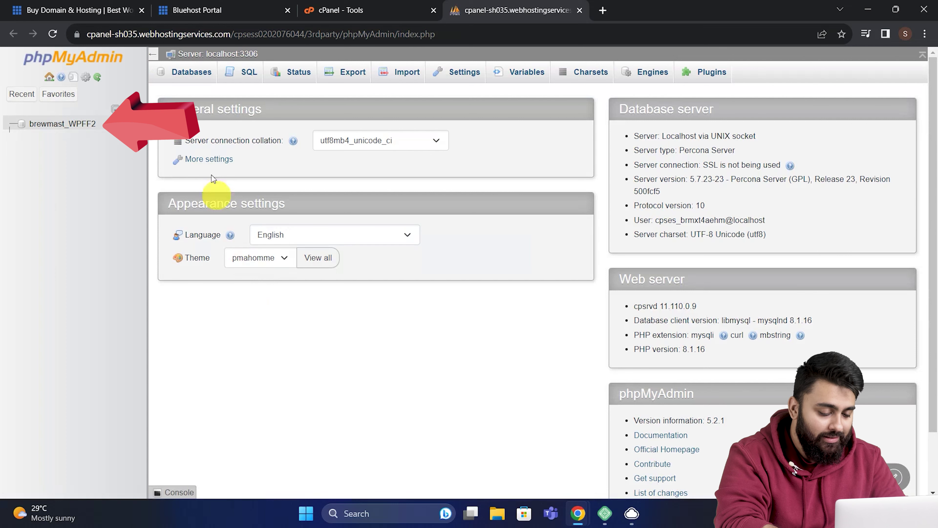
- Expand the brewmast_WPFF2 database and edit the single row in the ewE_users table
{"action": "left_click", "coordinate": [62, 123]}
{"action": "scroll", "coordinate": [84, 236], "scroll_direction": "down", "scroll_amount": 1}
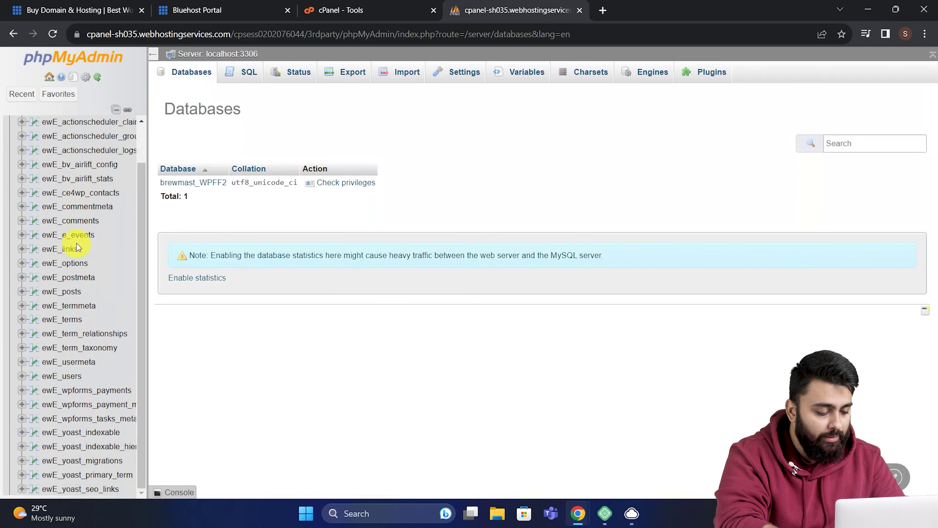
{"action": "scroll", "coordinate": [76, 255], "scroll_direction": "up", "scroll_amount": 1}
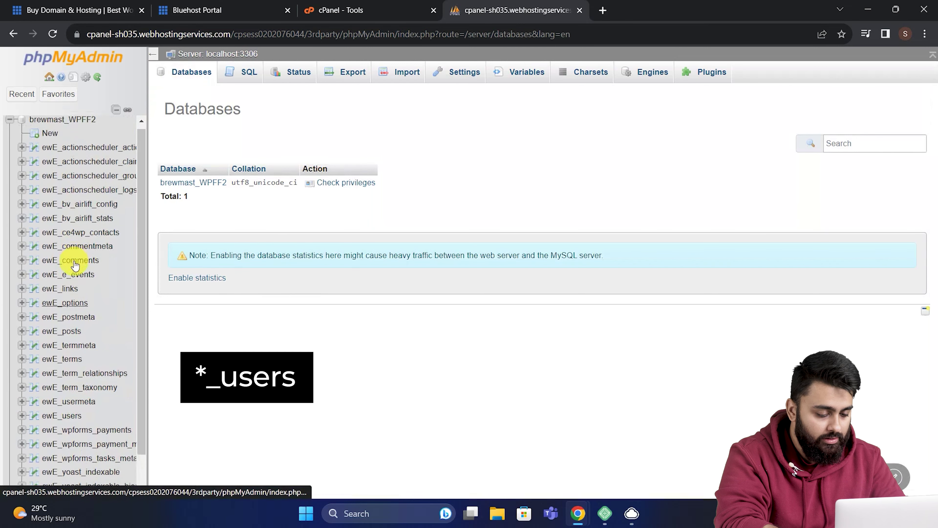
{"action": "scroll", "coordinate": [75, 265], "scroll_direction": "down", "scroll_amount": 1}
{"action": "left_click", "coordinate": [61, 376]}
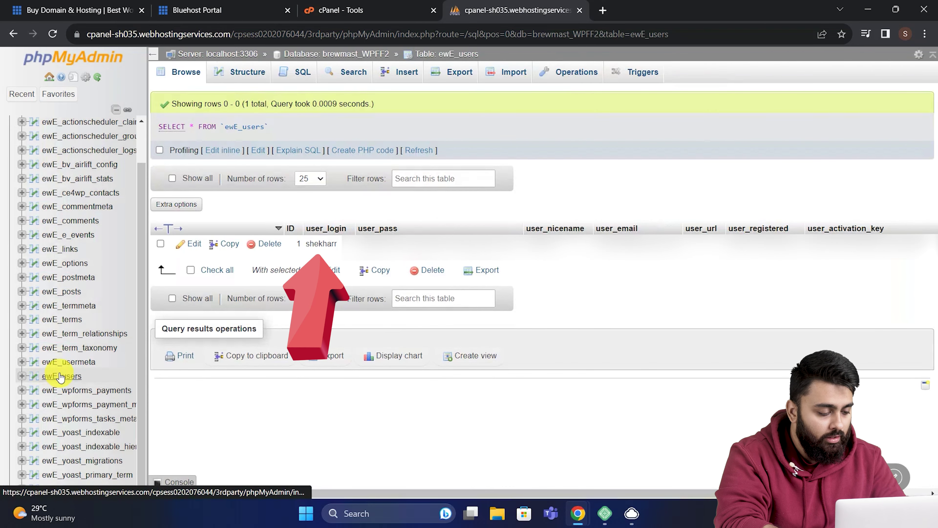
{"action": "left_click", "coordinate": [194, 244]}
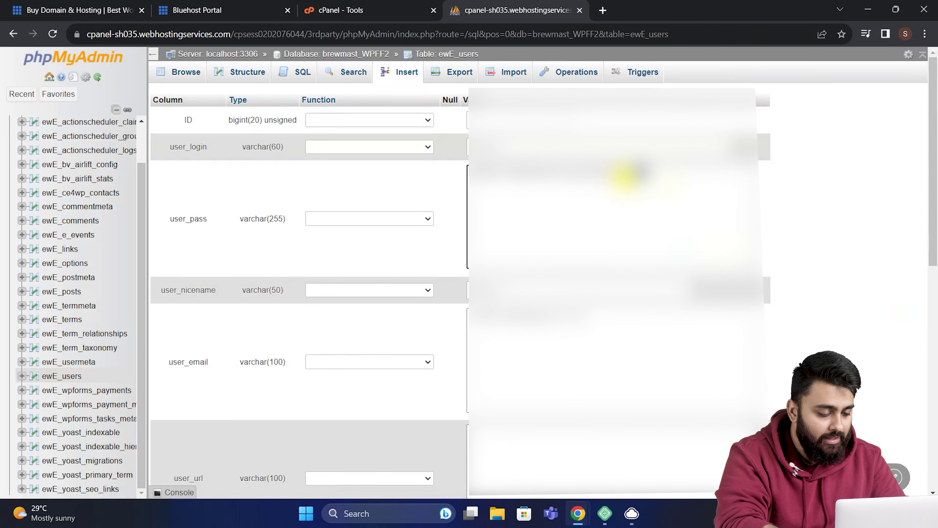
- Clear the old user_pass hash, set its function to MD5, and save the row
{"action": "left_click_drag", "start_coordinate": [586, 175], "coordinate": [442, 172]}
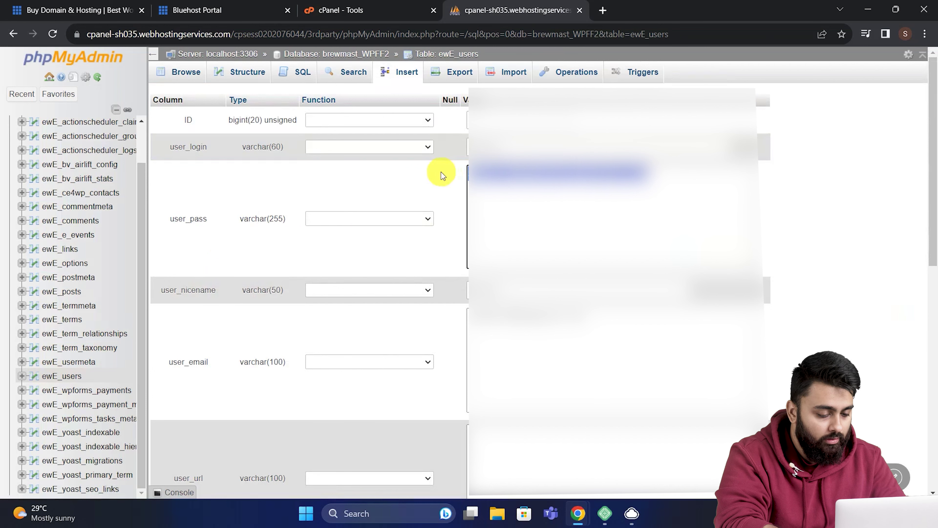
{"action": "key", "text": "BackSpace"}
{"action": "left_click", "coordinate": [427, 219]}
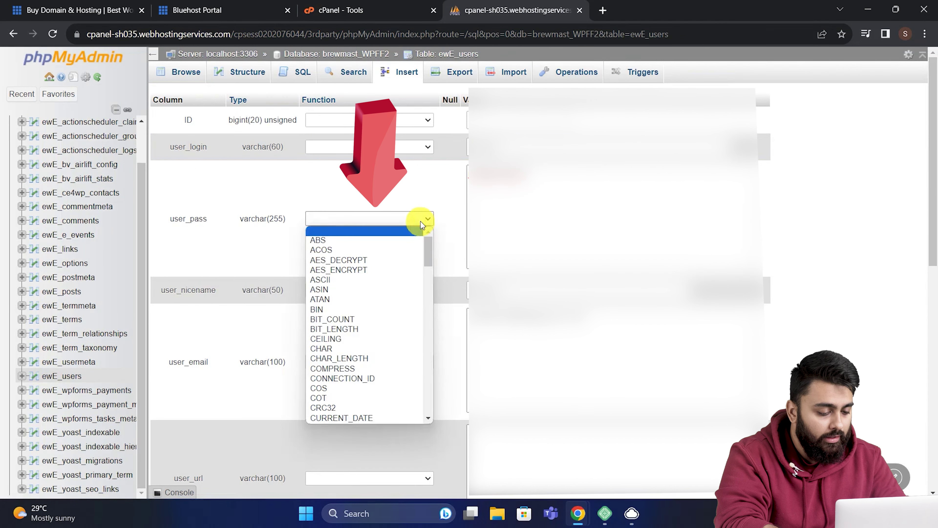
{"action": "scroll", "coordinate": [402, 263], "scroll_direction": "down", "scroll_amount": 10}
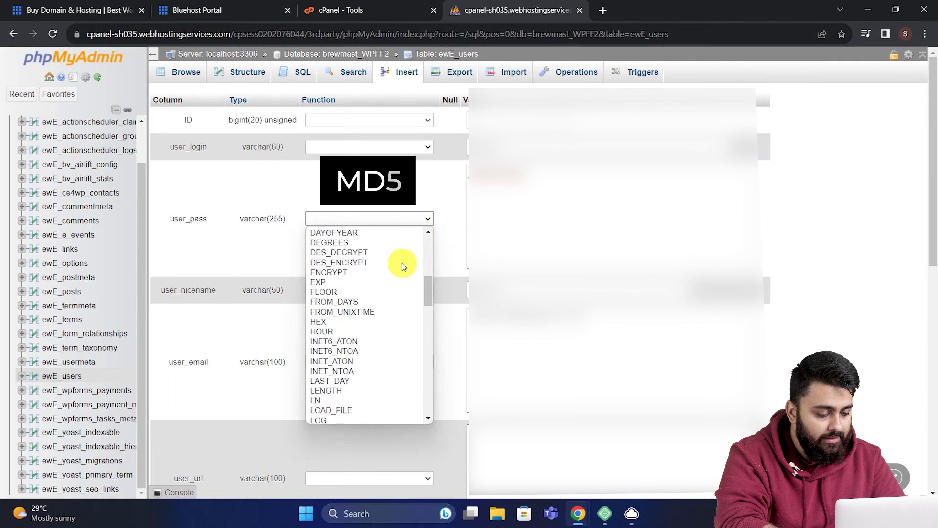
{"action": "left_click", "coordinate": [380, 326]}
{"action": "scroll", "coordinate": [379, 326], "scroll_direction": "down", "scroll_amount": 4}
{"action": "scroll", "coordinate": [380, 326], "scroll_direction": "down", "scroll_amount": 8}
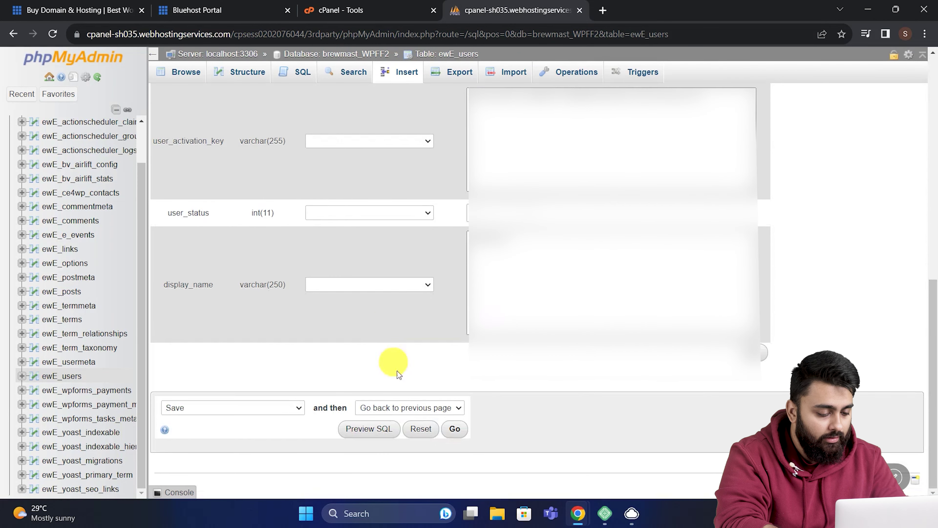
{"action": "left_click", "coordinate": [455, 429]}
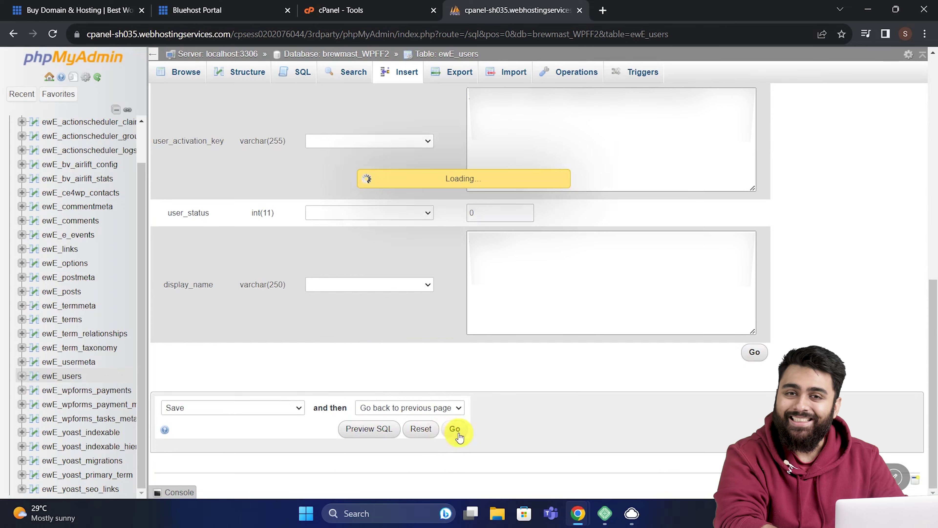
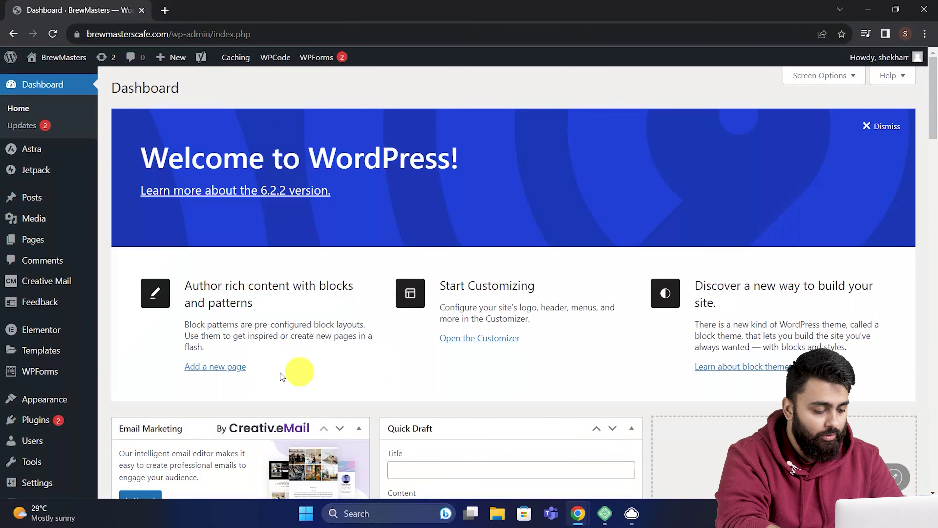
- Generate a new strong password for the administrator account under Users and save it with Update Profile
{"action": "mouse_move", "coordinate": [53, 451]}
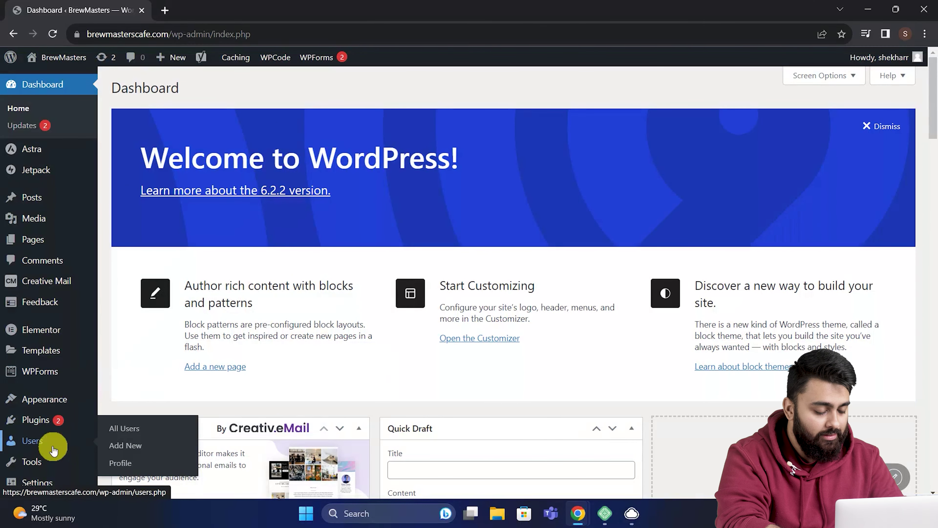
{"action": "left_click", "coordinate": [62, 447]}
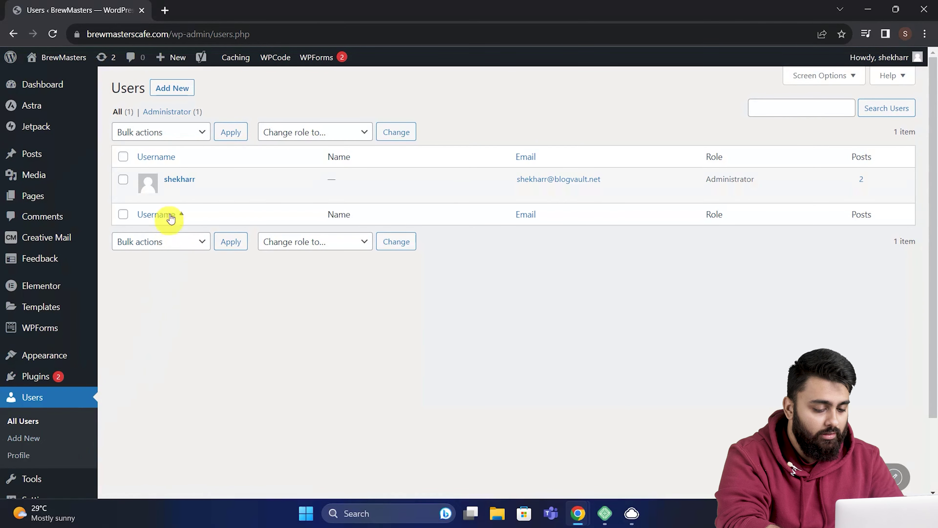
{"action": "left_click", "coordinate": [171, 192]}
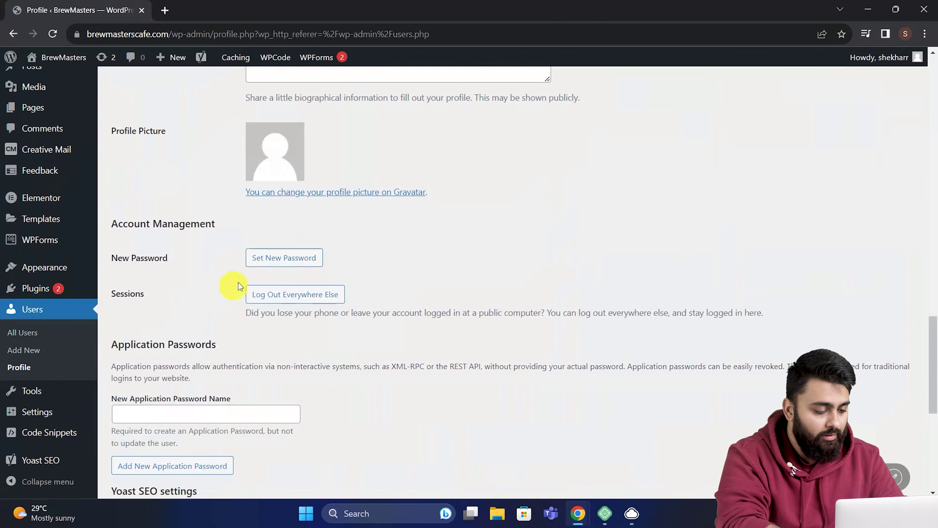
{"action": "left_click", "coordinate": [284, 265]}
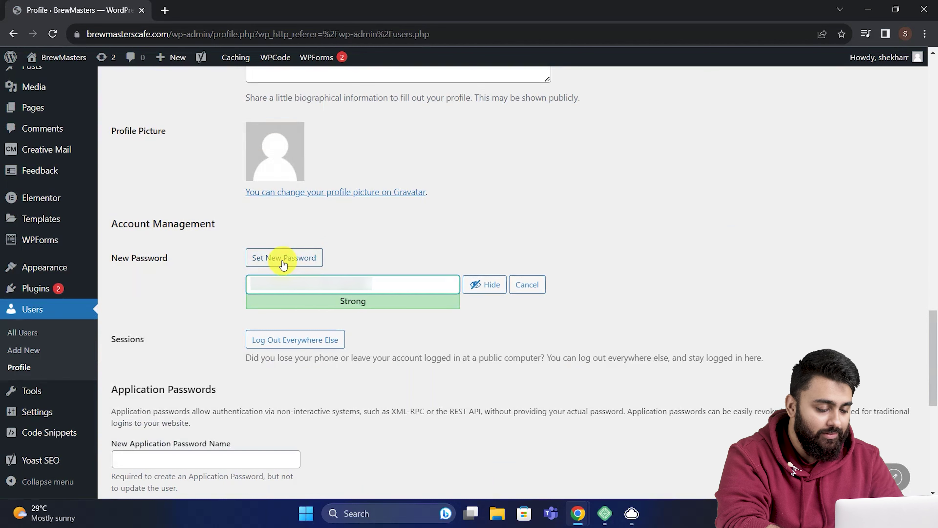
{"action": "scroll", "coordinate": [283, 265], "scroll_direction": "down", "scroll_amount": 10}
{"action": "left_click", "coordinate": [170, 435]}
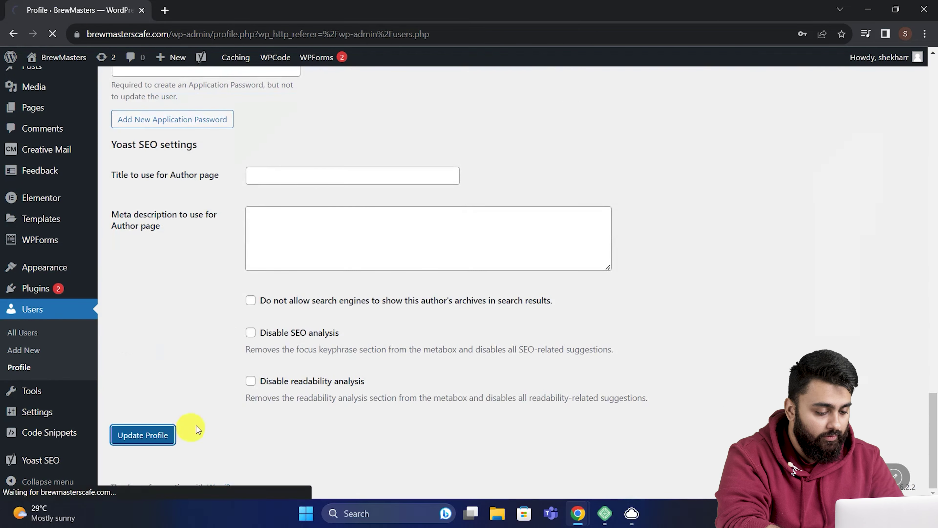